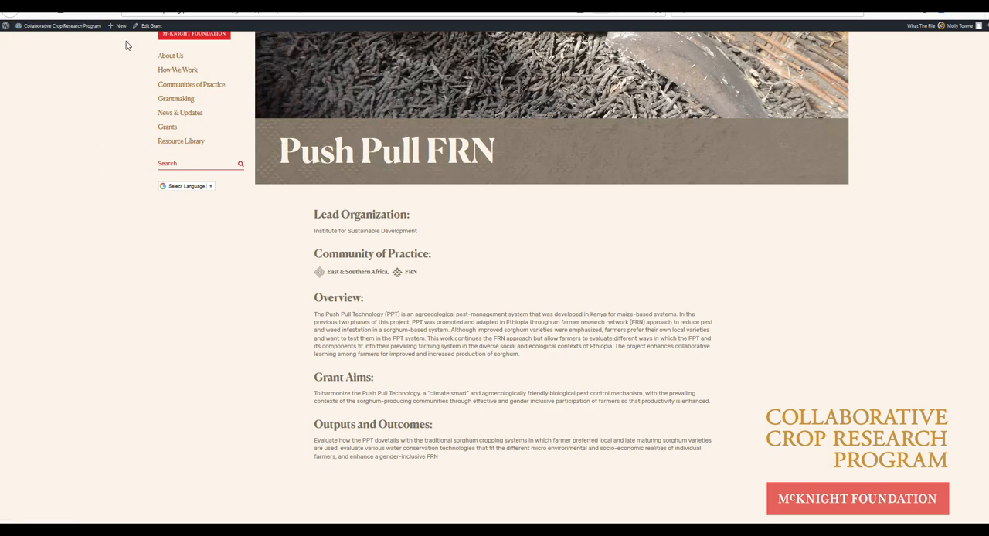
# Step: Start a new Grant entry on the Collaborative Crop Research Program site
pyautogui.moveTo(121, 35)
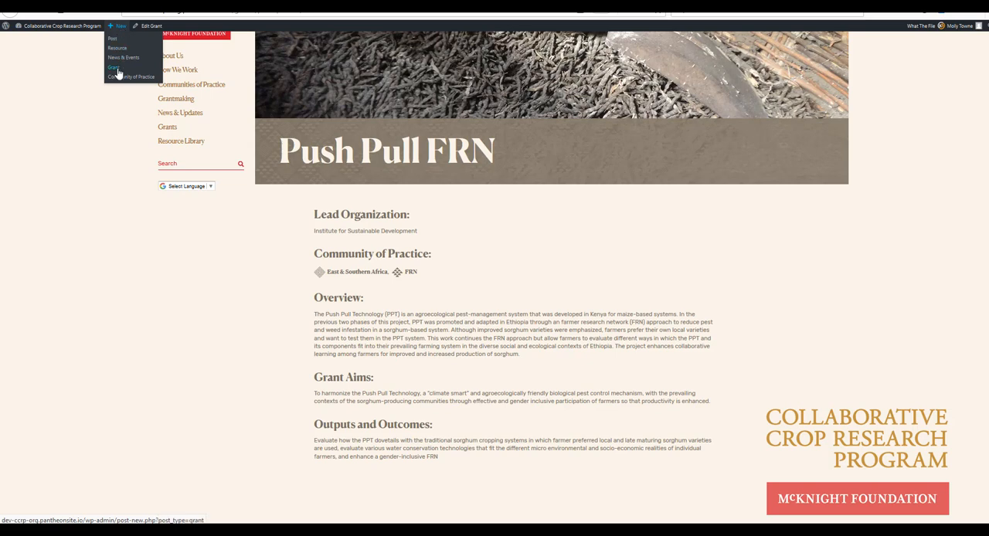
pyautogui.click(116, 72)
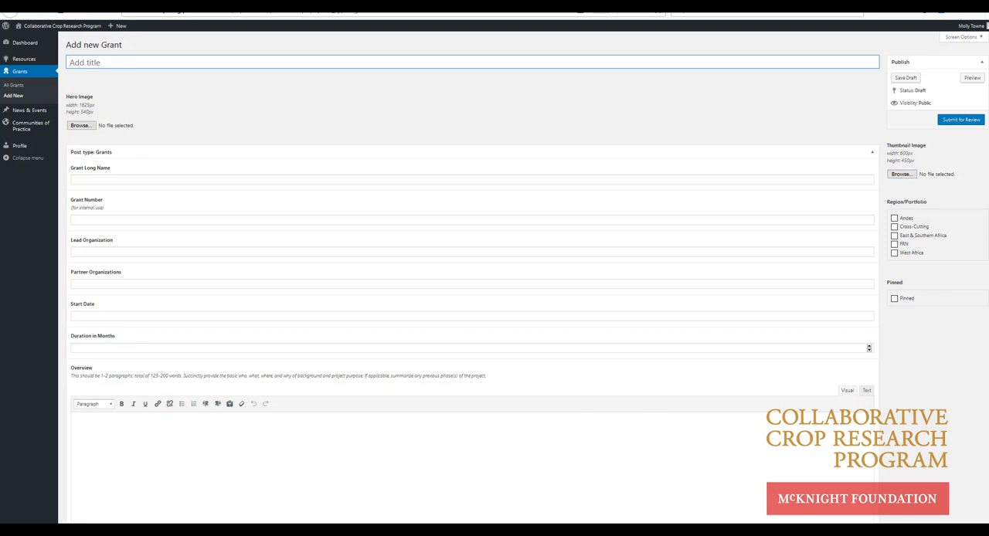
# Step: Look through the new grant form's fields, from the overview, aims and outputs texts to countries, levers, crops, status and SEO settings
pyautogui.scroll(-4, 471, 279)
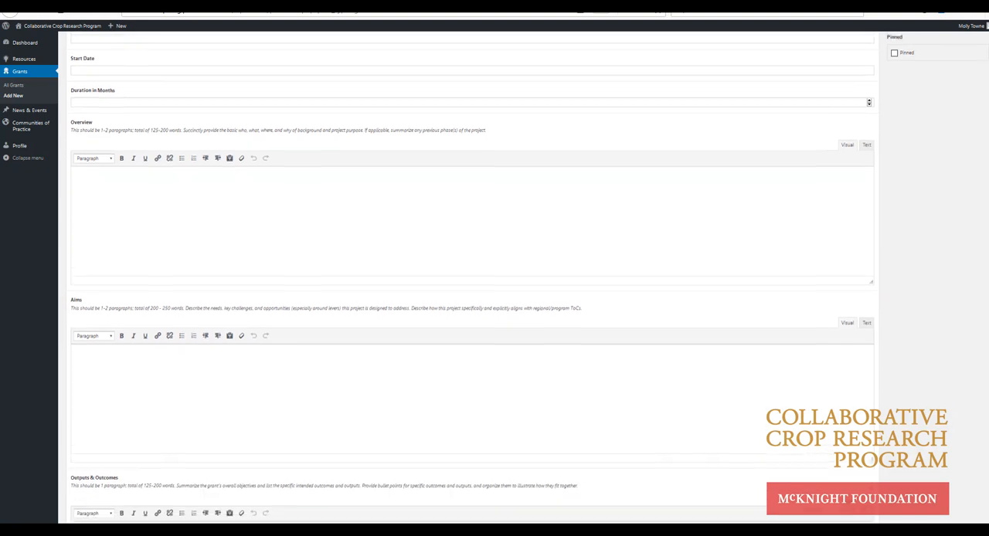
pyautogui.scroll(-1, 471, 278)
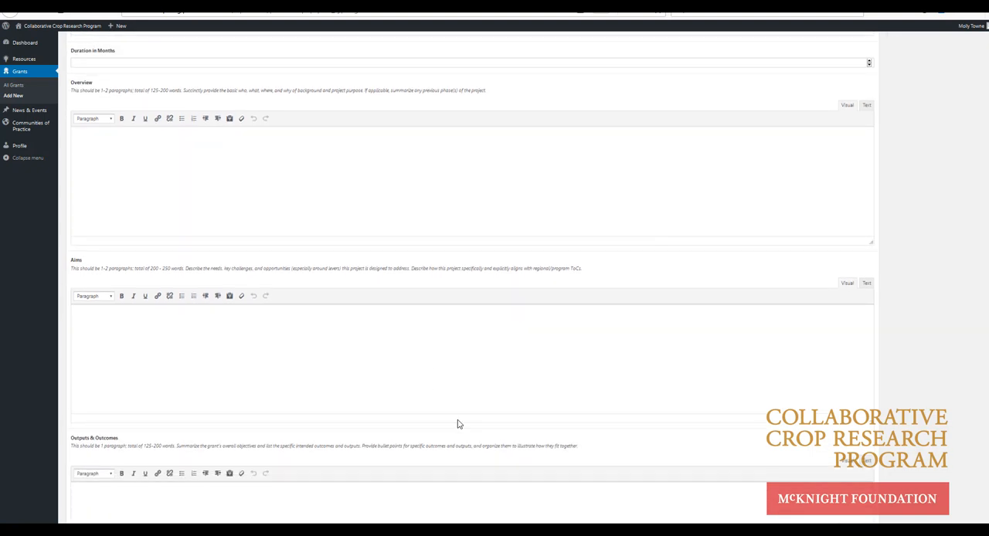
pyautogui.scroll(-2, 860, 333)
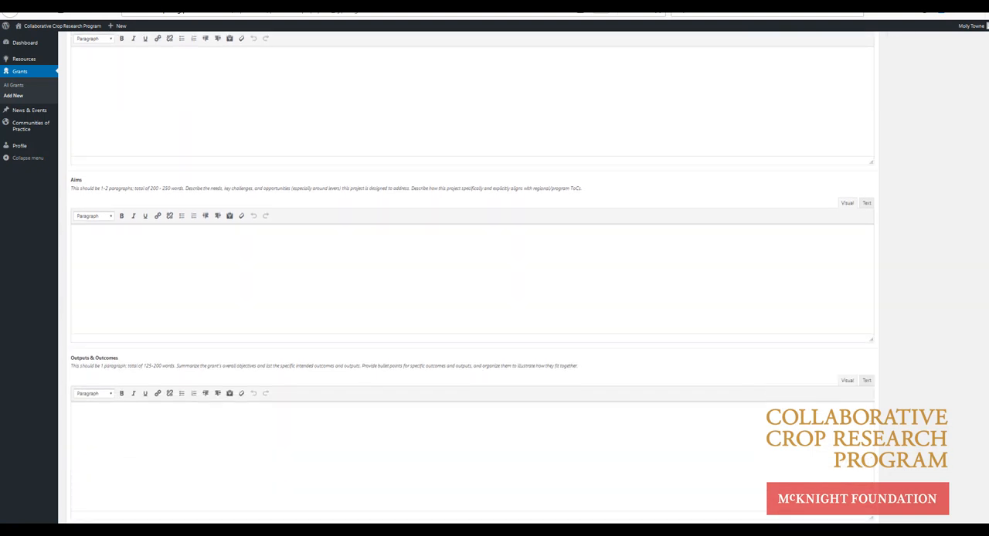
pyautogui.scroll(-8, 471, 278)
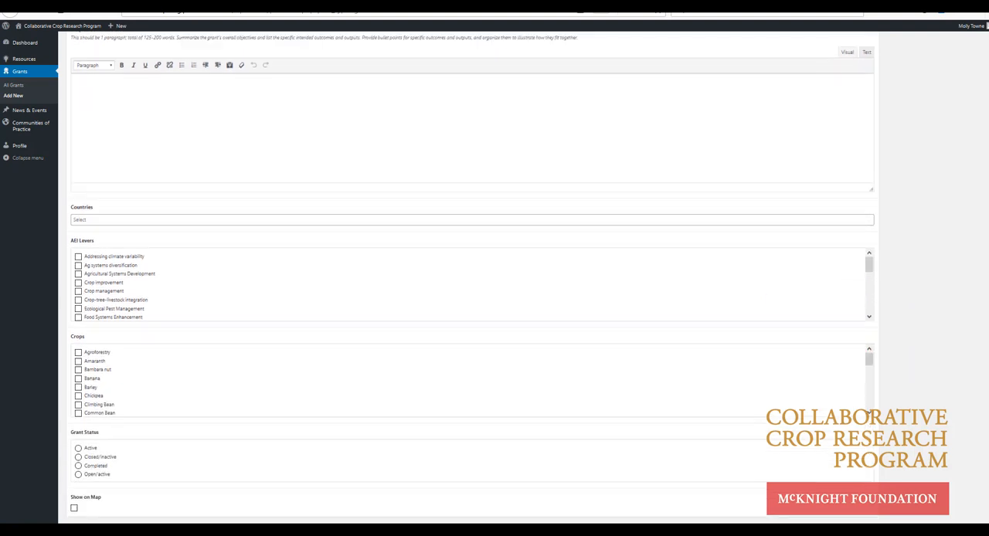
pyautogui.scroll(-4, 472, 278)
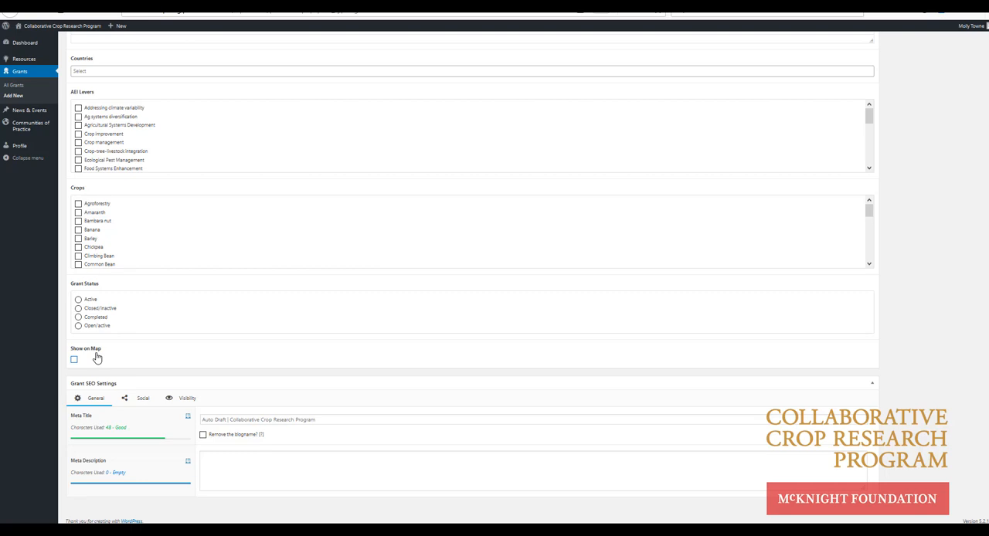
pyautogui.scroll(10, 412, 361)
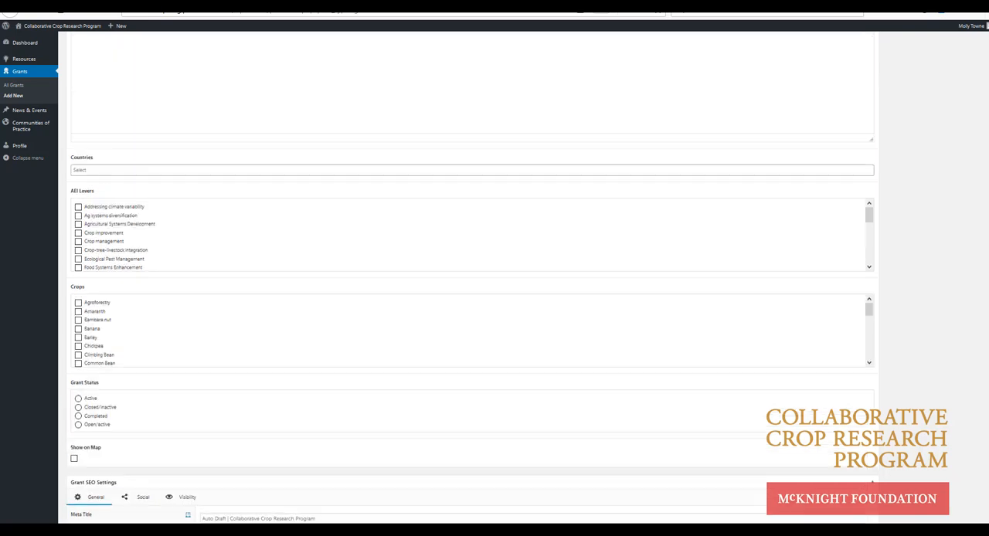
pyautogui.scroll(10, 469, 277)
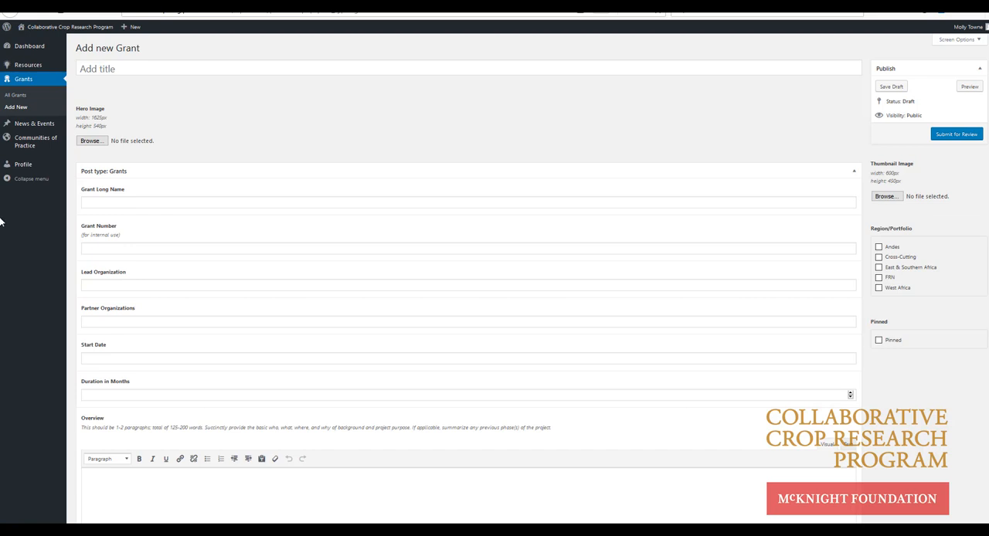
# Step: Title the grant "Post-Harvest Uganda III" and attach the image ES_hero (4) as its hero image
pyautogui.click(104, 70)
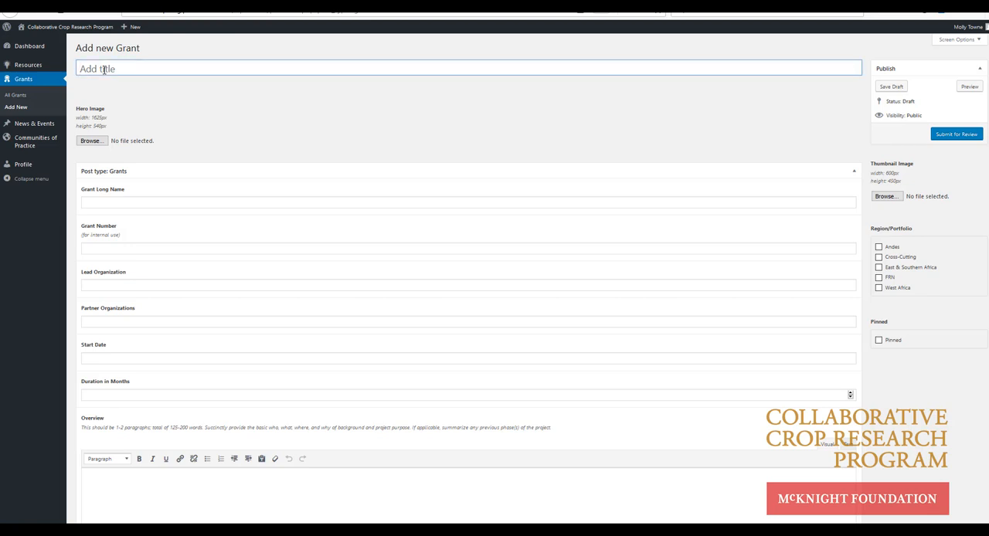
pyautogui.write('Post-Harvest Uganda III')
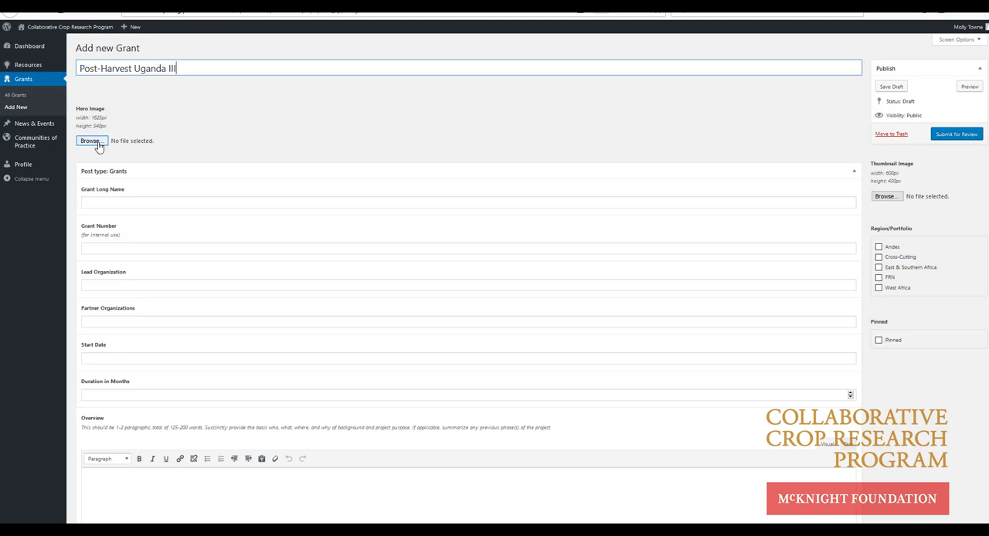
pyautogui.click(98, 144)
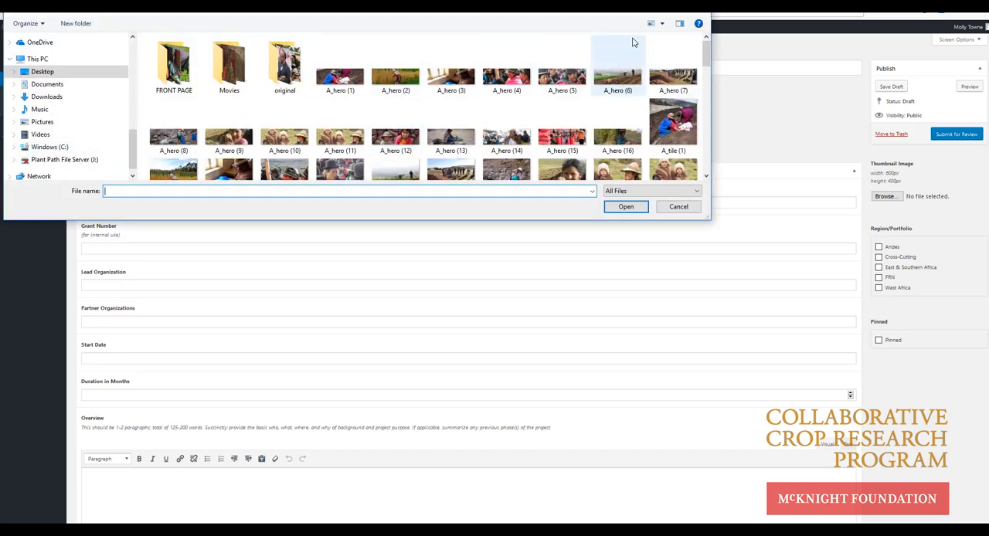
pyautogui.moveTo(705, 56); pyautogui.dragTo(706, 85)
pyautogui.click(617, 74)
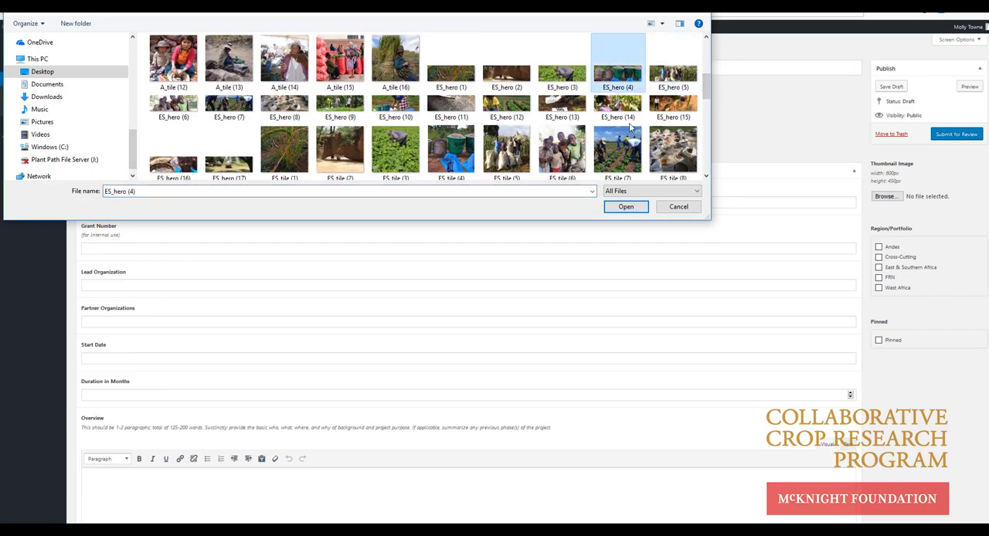
pyautogui.click(630, 210)
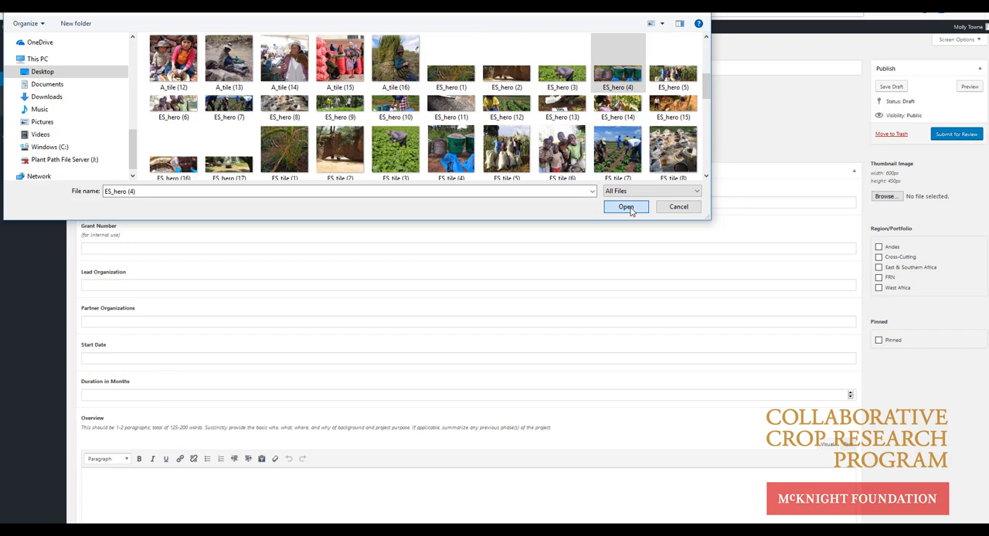
pyautogui.click(627, 208)
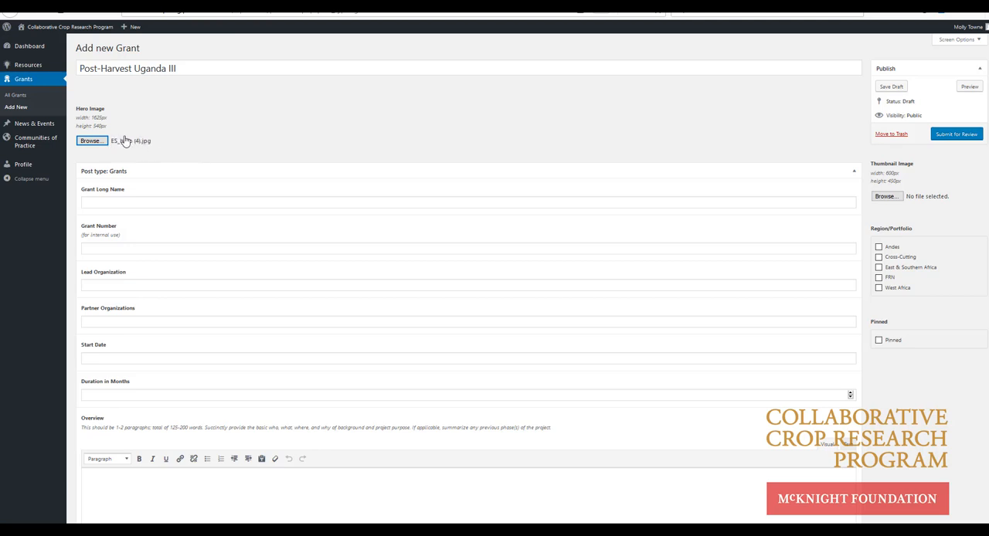
# Step: Enter long name "Consultative process for developing an On-farm Research Network on Post-harvest Handling Technologies for Smallholder Women Farmers of Eastern Uganda" and grant number 18-234
pyautogui.click(93, 203)
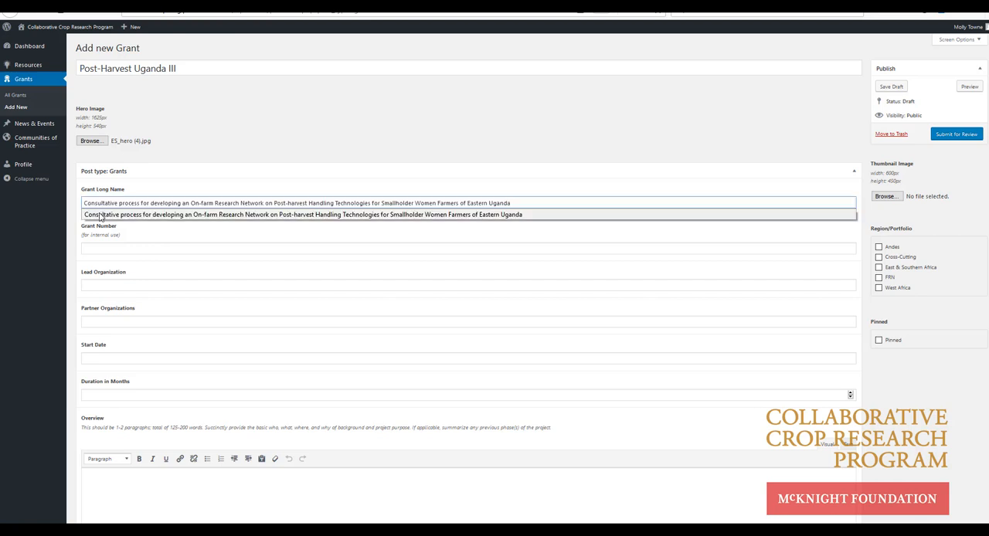
pyautogui.click(102, 214)
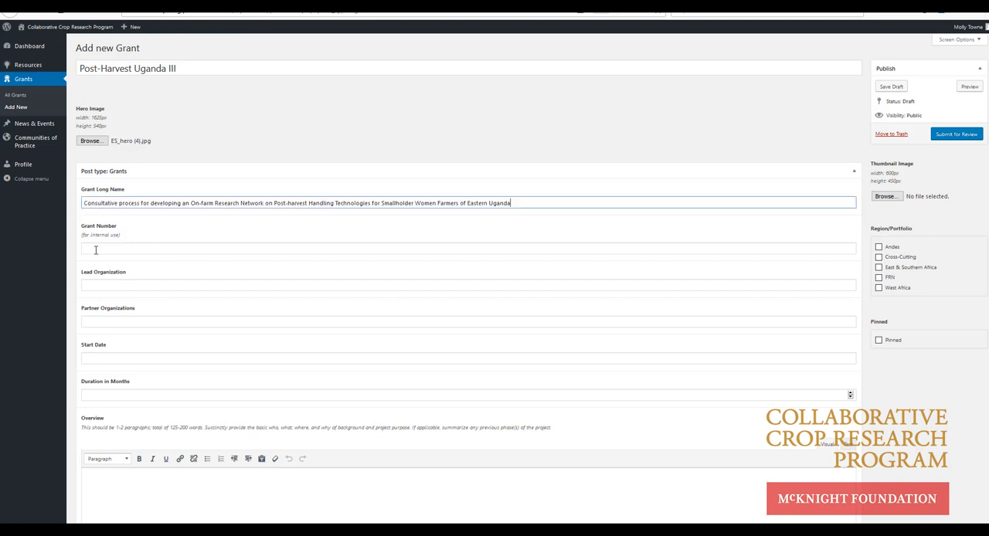
pyautogui.click(95, 250)
pyautogui.write('18-234')
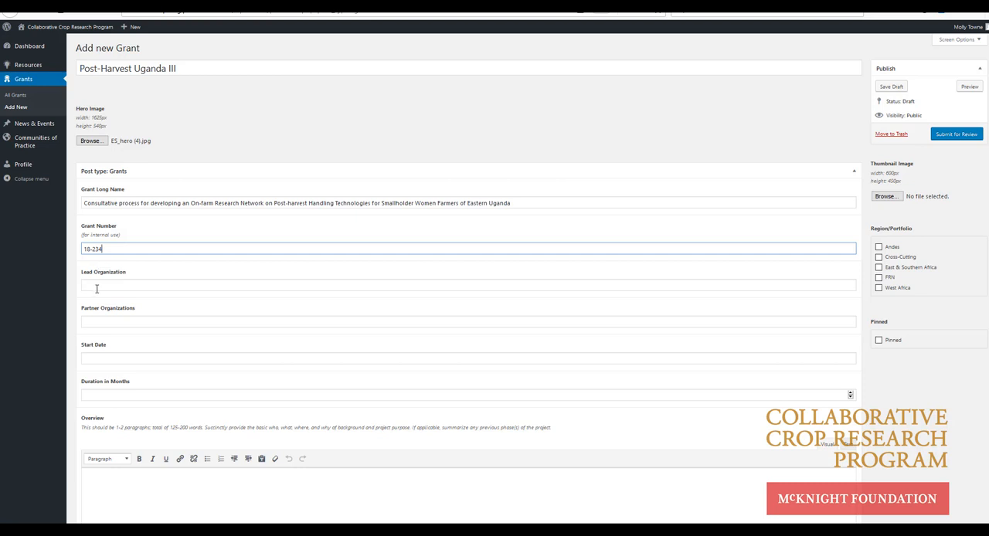
# Step: Set the lead organization to National Agricultural Research Organization and the start date to 11/16/2018
pyautogui.click(97, 290)
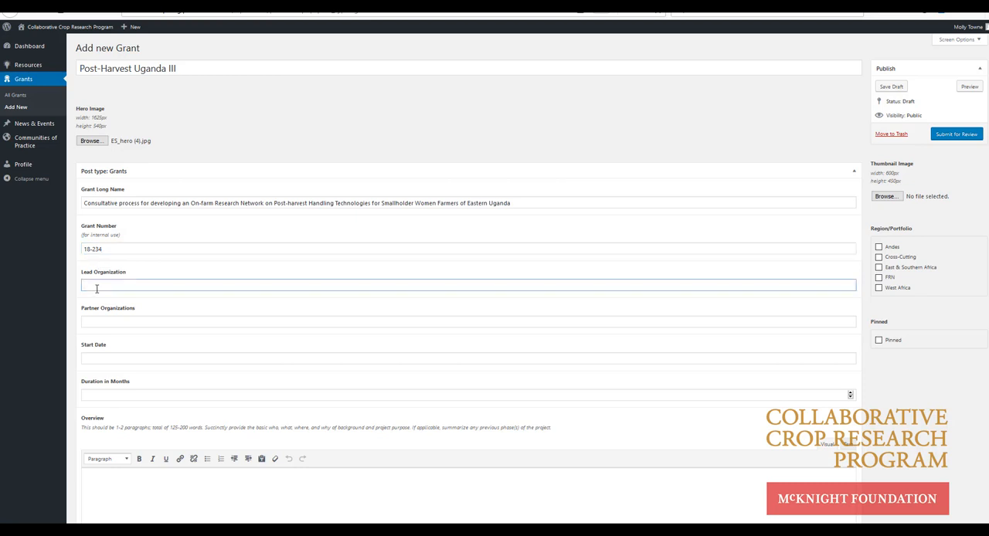
pyautogui.write('na')
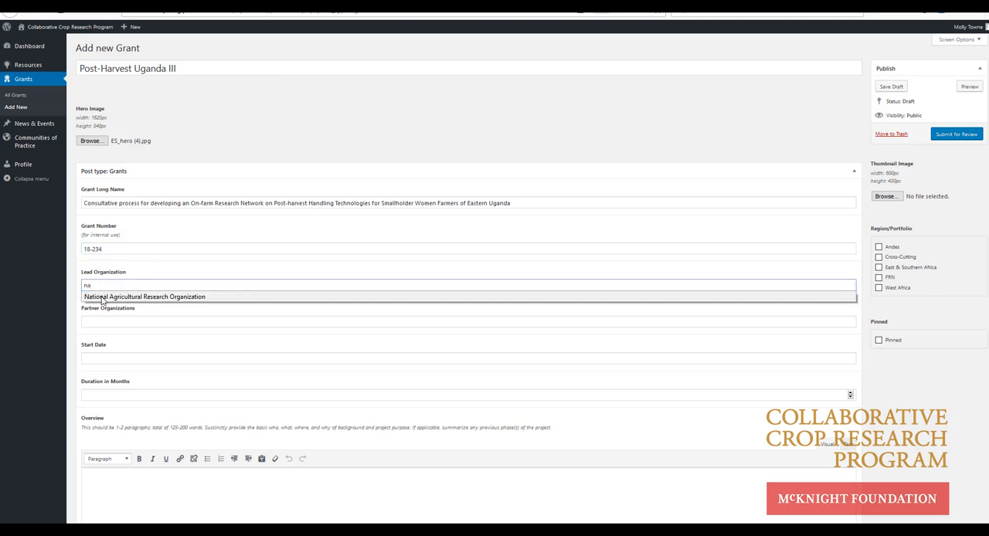
pyautogui.click(102, 298)
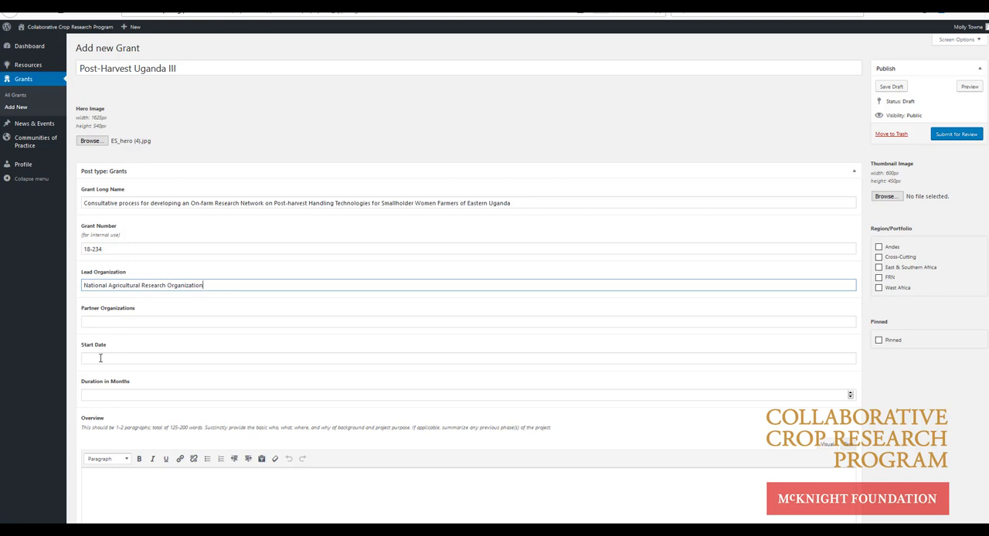
pyautogui.click(100, 358)
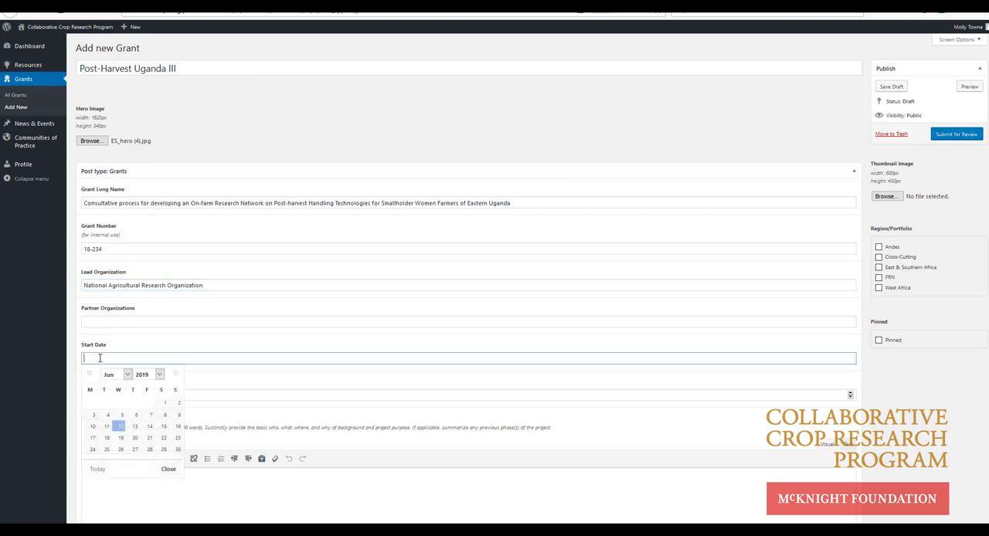
pyautogui.write('11/16/2018')
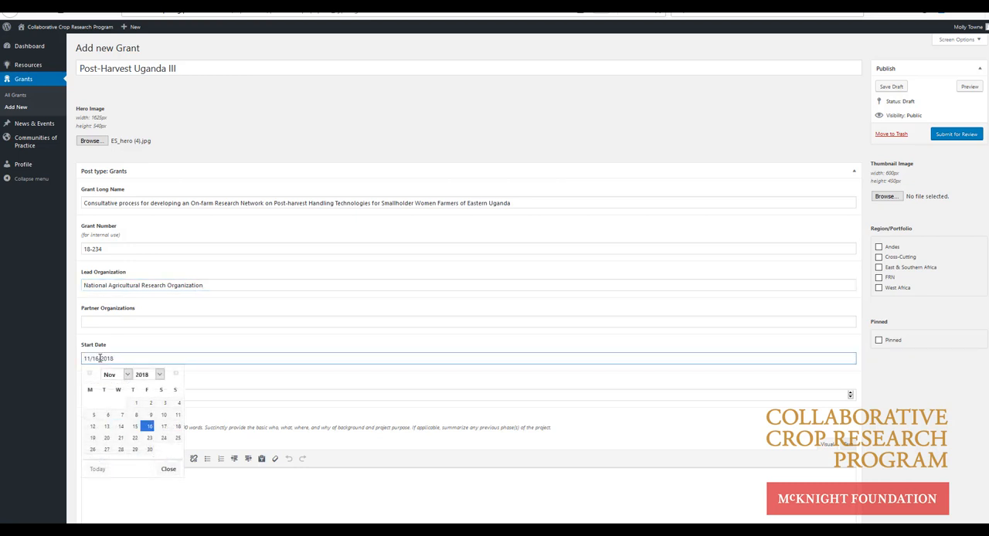
pyautogui.click(214, 381)
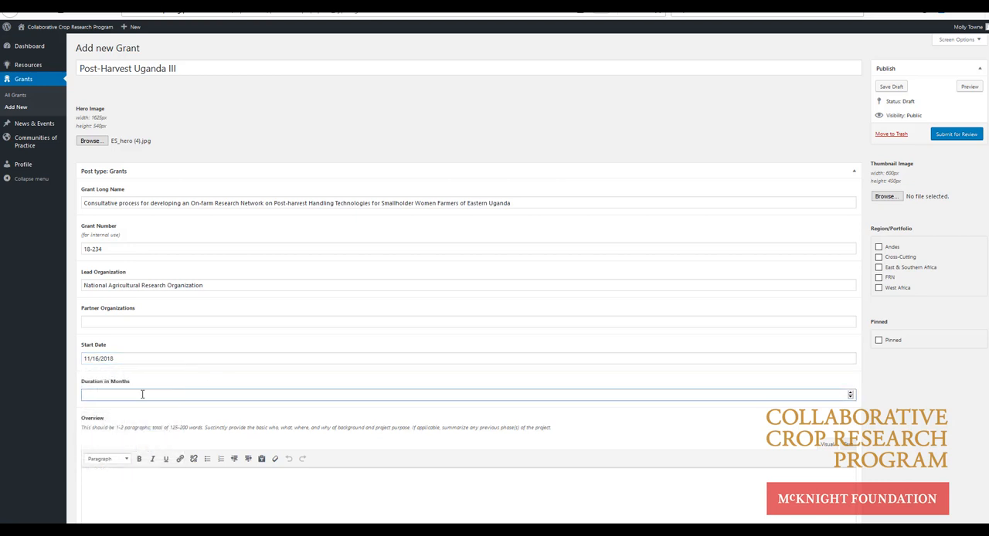
# Step: Fill the Overview and Aims with the prepared paragraphs on farmer research networks for post-harvest handling
pyautogui.scroll(-5, 142, 394)
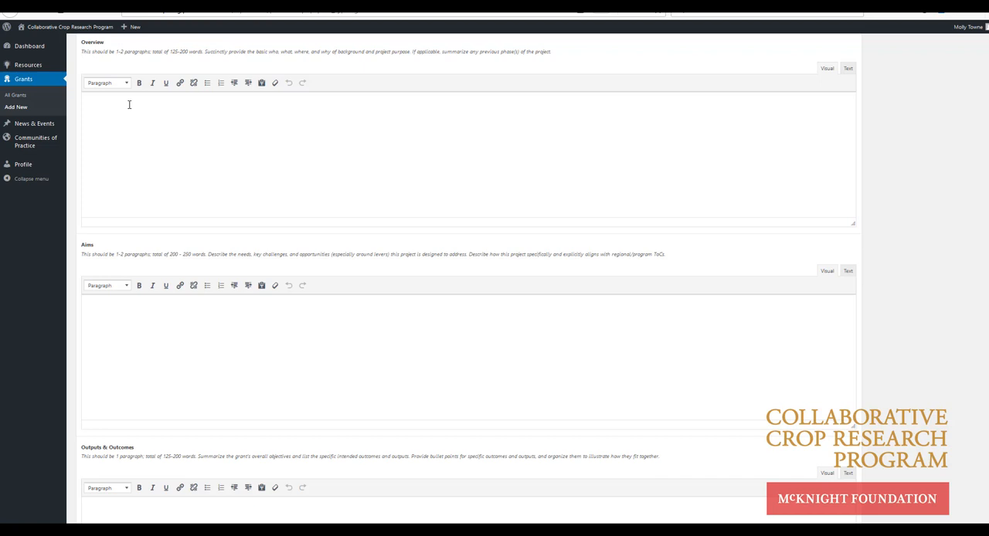
pyautogui.write("This project establishes farmer research networks to drive a sustainable process of scaling up the use of post-harvest handling (PHH) technologies. In the initial phase of the work, the project benefited from farmer participatory approaches to identify constraints and opportunities for improved and appropriate management strategies for postharvest handling (PHH) of selected produce. Farmers' involvement research in a following stage, was key for identifying promising PHH options that worked well in various contexts.")
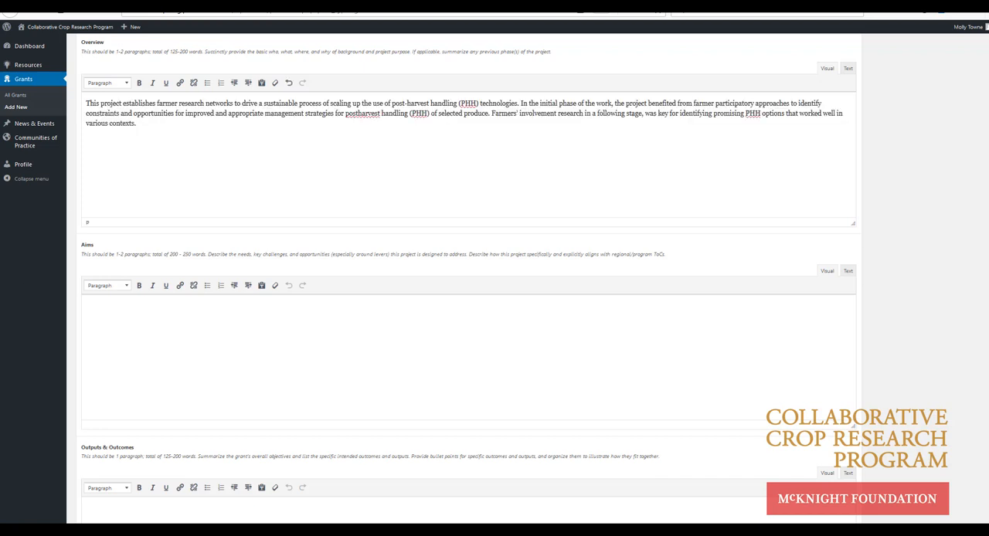
pyautogui.write("This project contributes to enhanced participation or involvement of smallholder farmers in postharvest handling initiatives to improve their food security, nutrition and incomes through use of a farmers' research network. Specific objectives include identifying key stakeholders for the establishment and advancement of the farmer research network around PHH technologies, identifying gender and other socioeconomic differences that may affect the smooth functioning of the FRN and identifying community and institutional capacities that will support the sustainable functioning of the farmer research networks.")
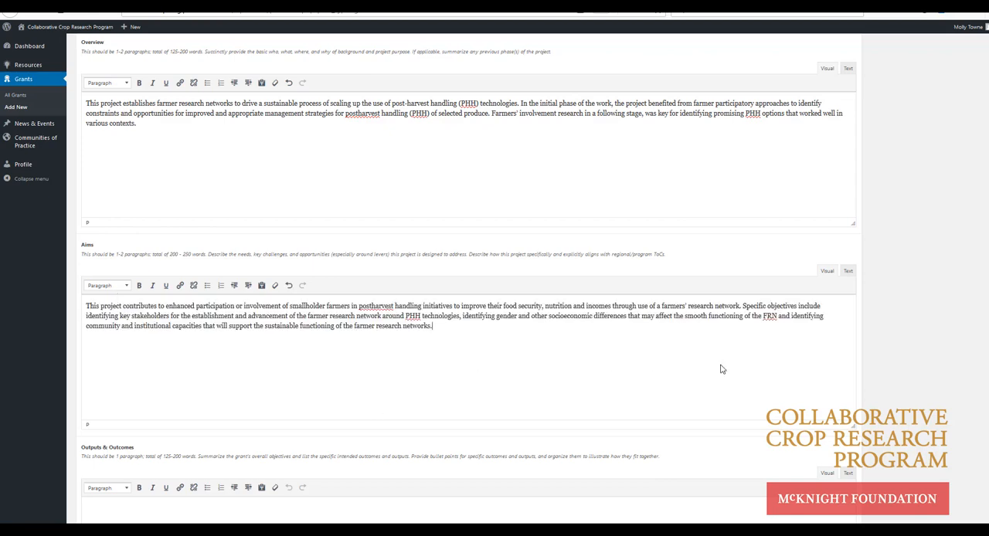
# Step: Fill Outputs & Outcomes with the prepared paragraph on FRN stakeholders and post-harvest handling interventions, and review the entered texts
pyautogui.scroll(-5, 819, 411)
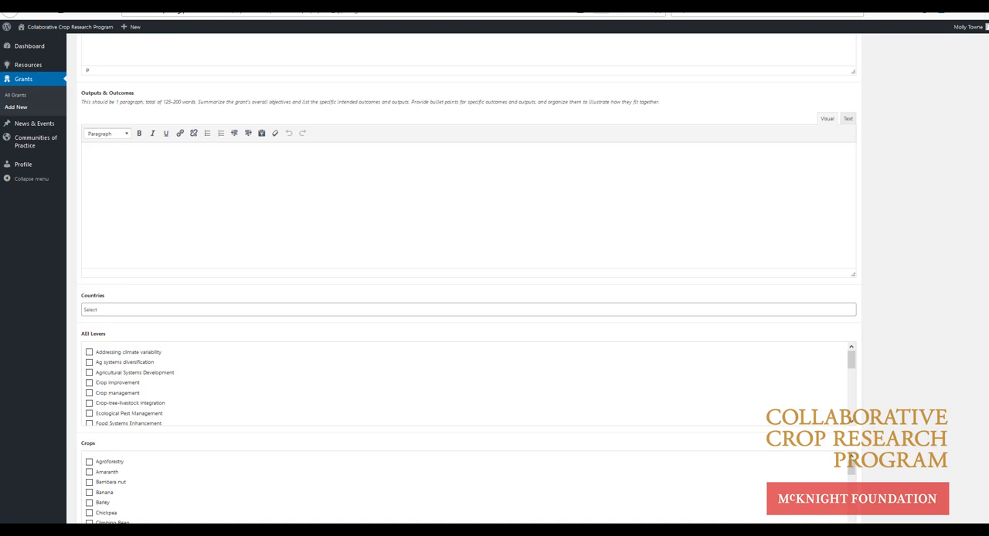
pyautogui.click(141, 183)
pyautogui.write("Outputs include identification of the Farmers' Research Network (FRN) stakeholders, their roles and responsibilities that will influence quality of participation and success of the network and documentation of innovations (technological, social, Institutional and organizational) and adaptations that can be piloted in the network. Outcomes include establishment of a farmer research network for post-harvest handling interventions in eastern Uganda and empowered farmers who have the capacity to draw their own research agenda and innovative in mitigating post-harvest challenges in their won contexts.")
pyautogui.scroll(3, 142, 183)
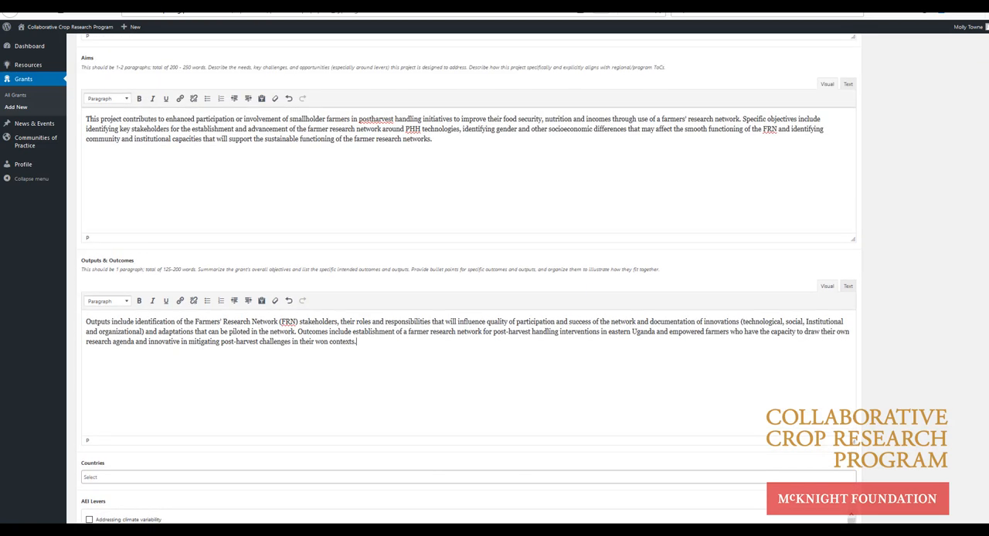
pyautogui.scroll(3, 468, 274)
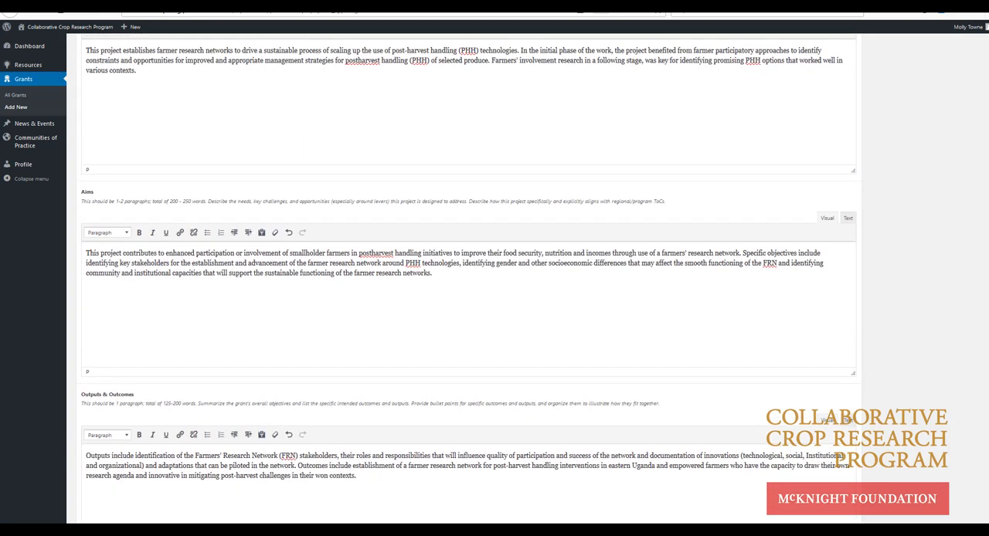
# Step: Add Uganda to the grant's countries
pyautogui.scroll(-5, 469, 273)
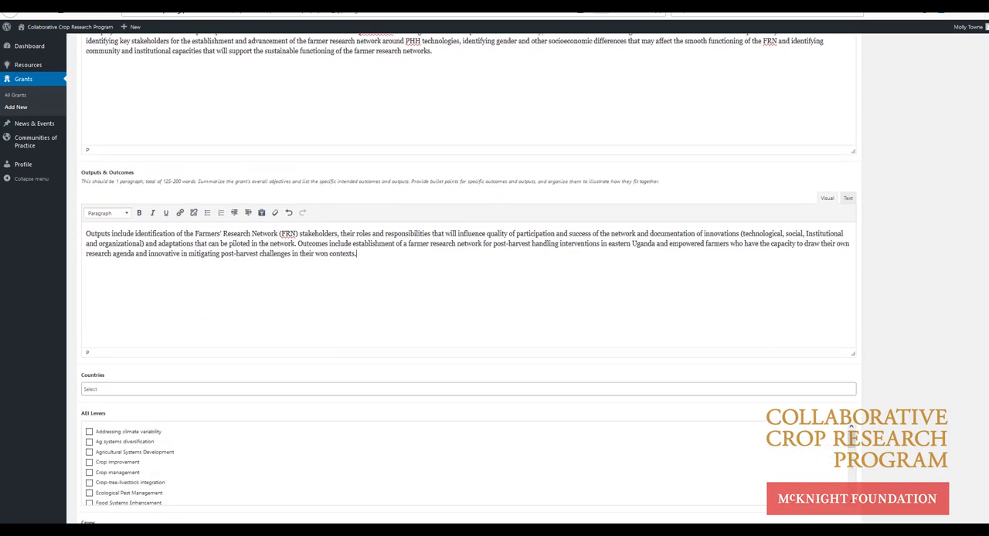
pyautogui.scroll(-6, 468, 278)
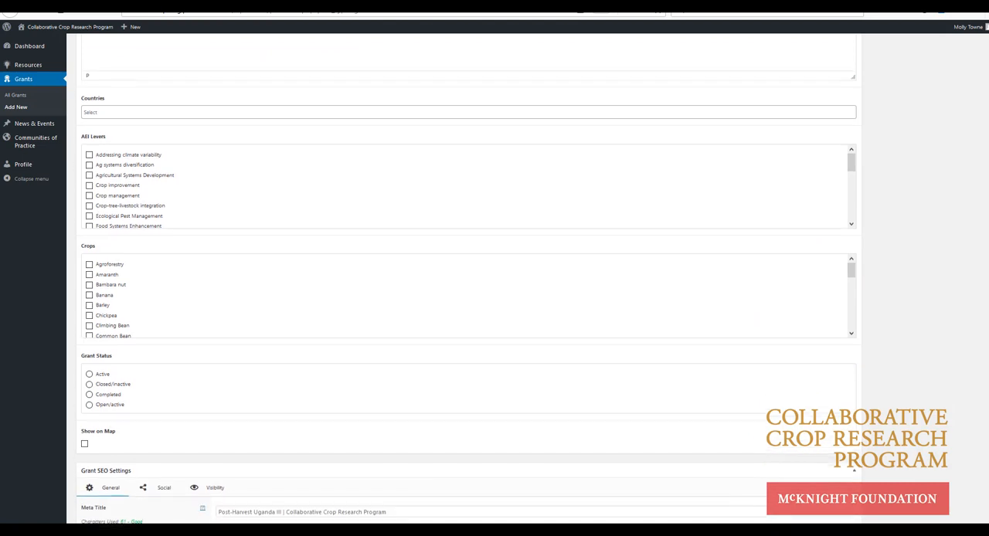
pyautogui.scroll(-1, 679, 343)
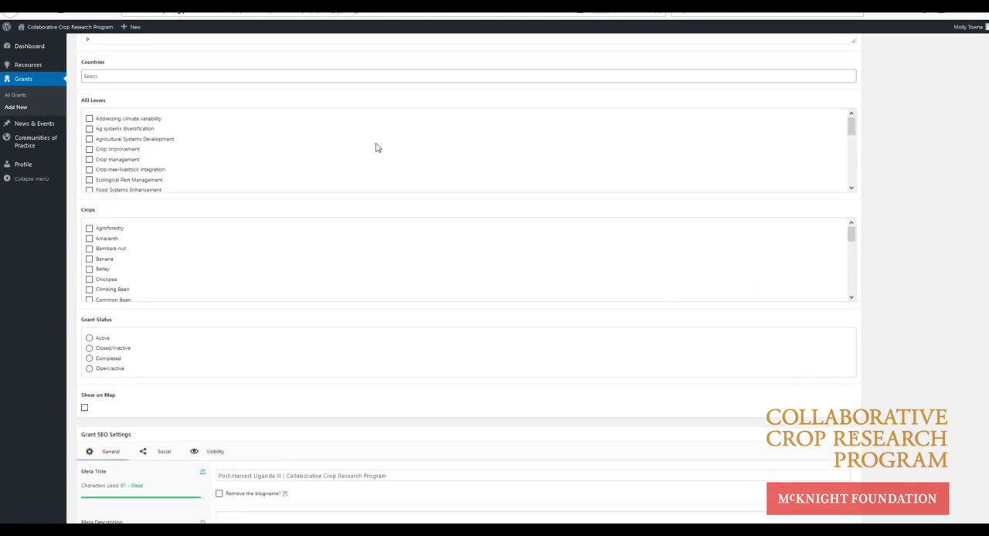
pyautogui.click(181, 77)
pyautogui.write('uganda')
pyautogui.click(109, 138)
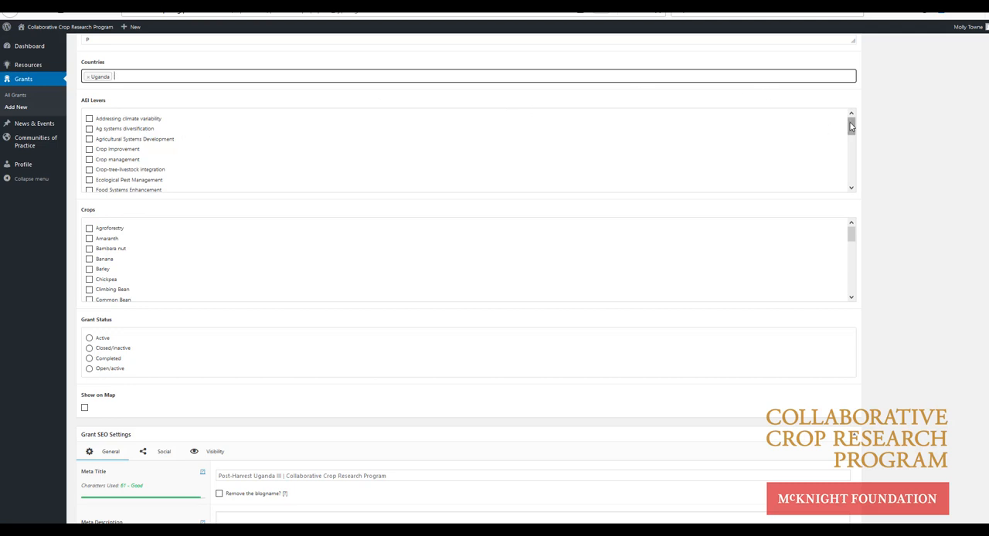
# Step: Assign the AEI levers Local innovation, locally and at scale, and Market linkages and value chain development to the grant
pyautogui.moveTo(851, 126); pyautogui.dragTo(854, 157)
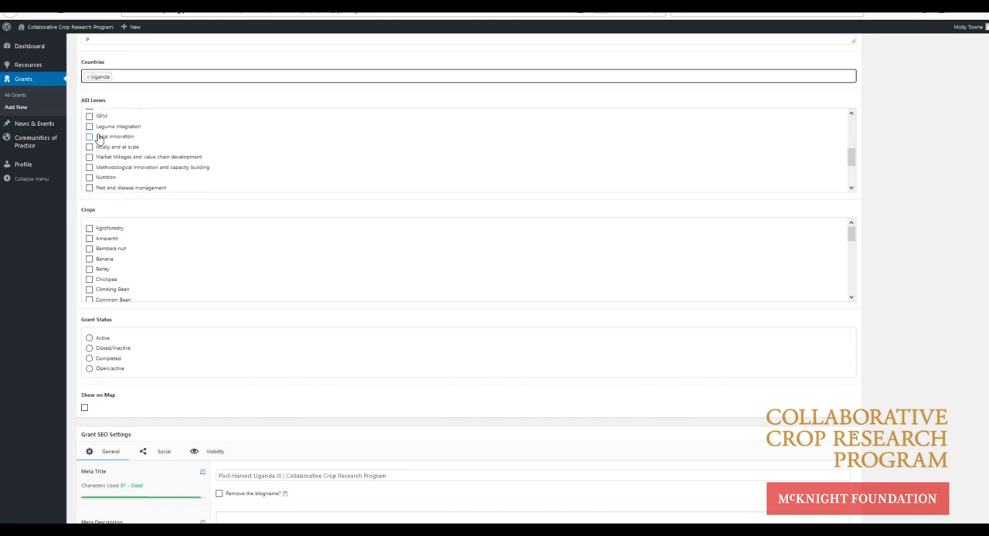
pyautogui.click(89, 137)
pyautogui.click(89, 147)
pyautogui.click(90, 157)
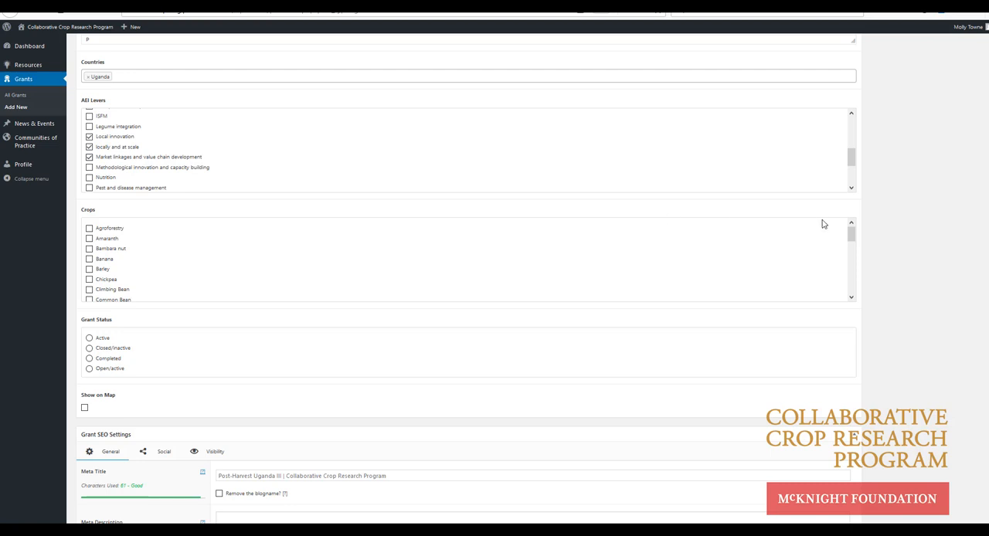
# Step: Assign Legumes as the grant's crop and set the grant status to Active
pyautogui.moveTo(851, 232); pyautogui.dragTo(855, 261)
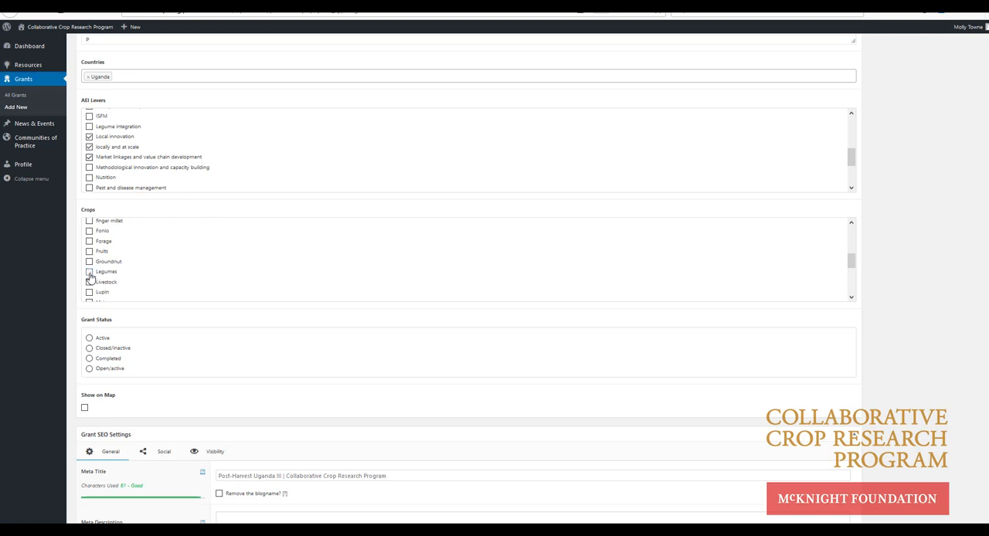
pyautogui.click(89, 338)
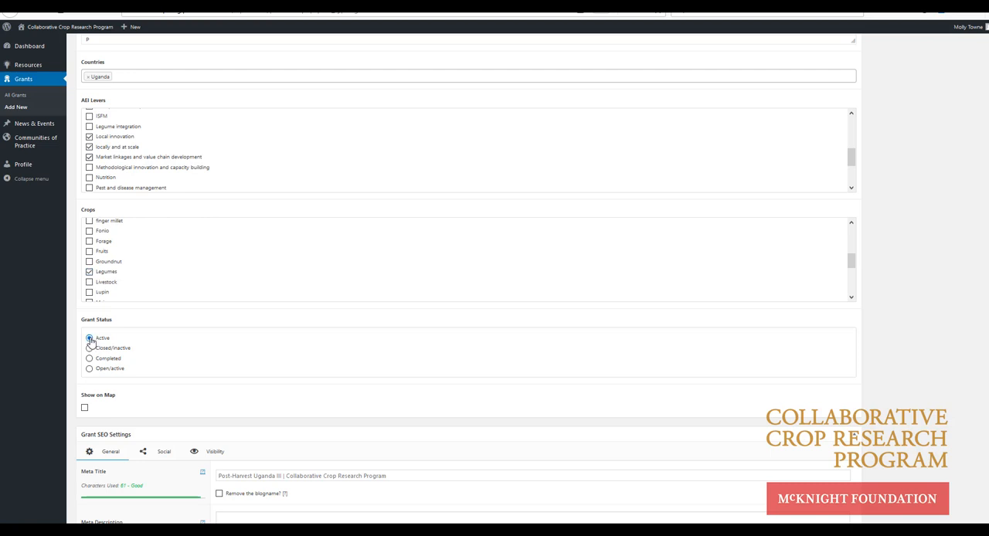
# Step: Show the grant on the map and add a marker located by the prepared organization address
pyautogui.click(85, 410)
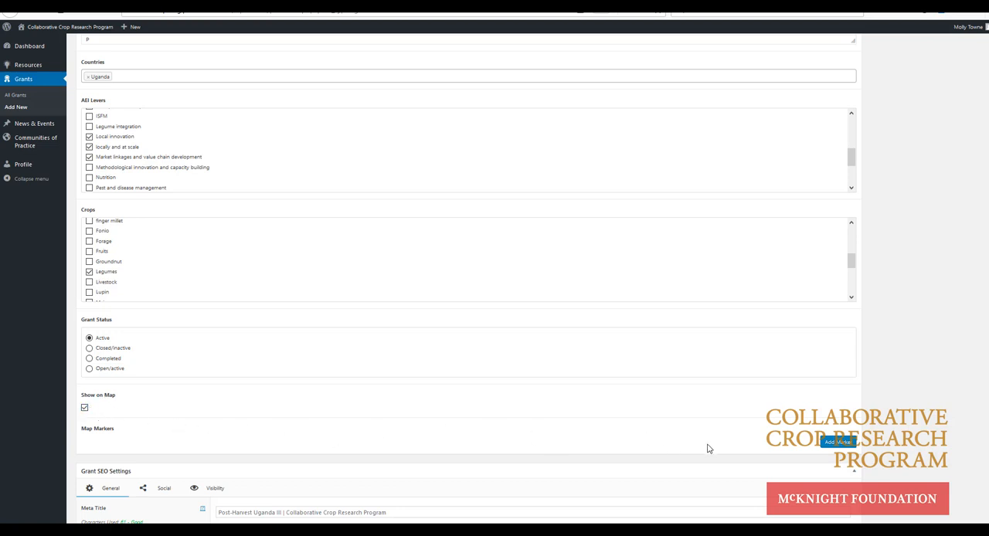
pyautogui.click(837, 442)
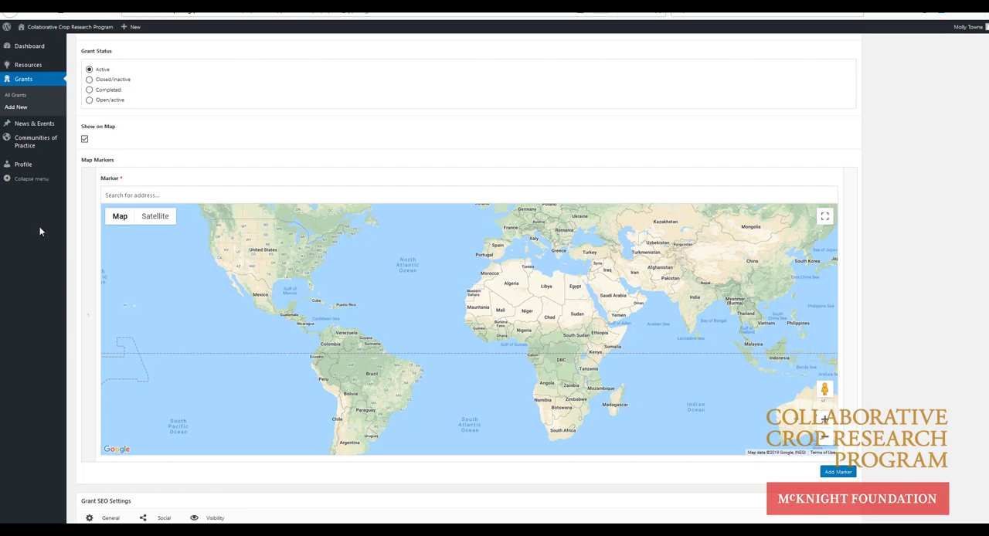
pyautogui.click(148, 195)
pyautogui.write('13 km, Off Bombo Road, Kawanda; P. O. Box 7144 Kampala')
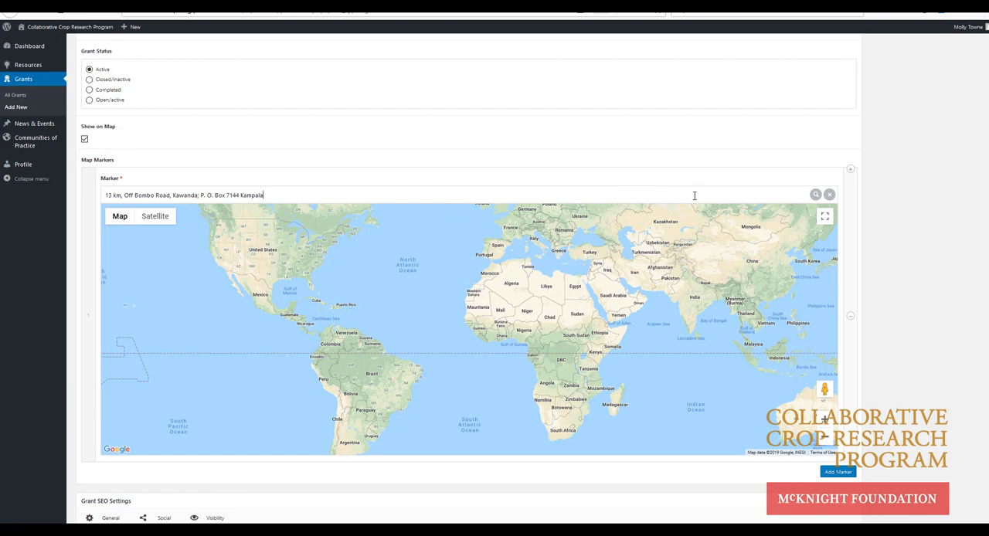
pyautogui.click(818, 197)
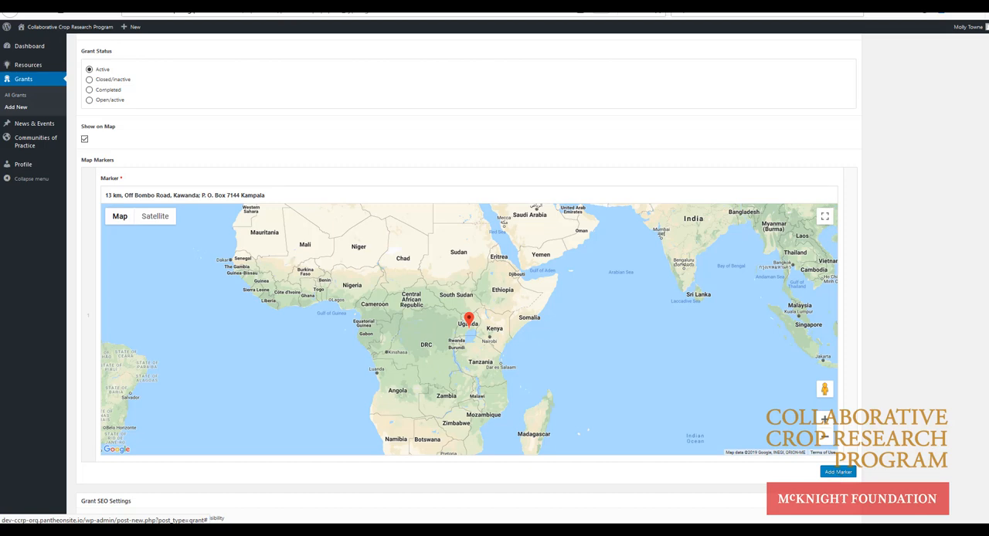
# Step: Assign the grant to East & Southern Africa and FRN, and use ES_tile (4).jpg as its thumbnail image
pyautogui.scroll(20, 469, 309)
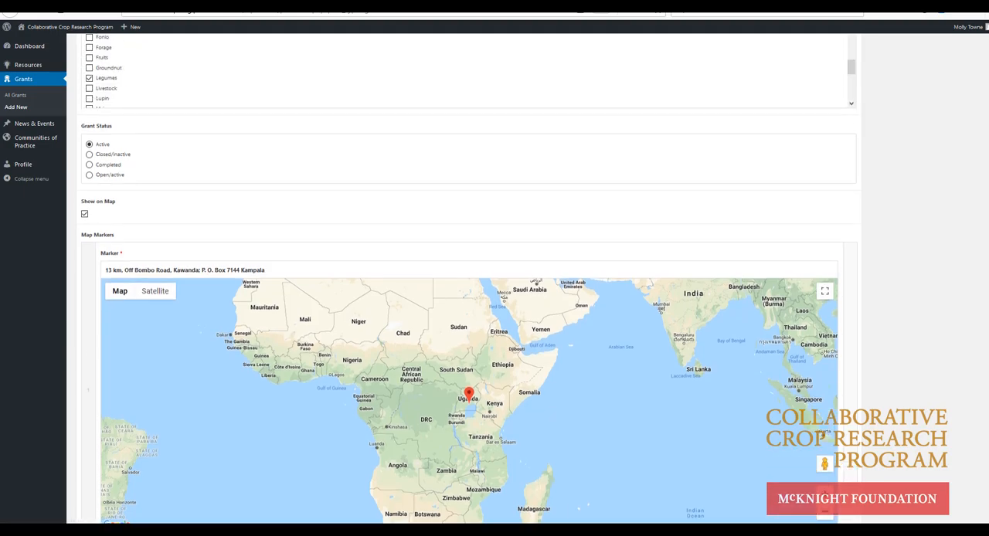
pyautogui.scroll(4, 469, 310)
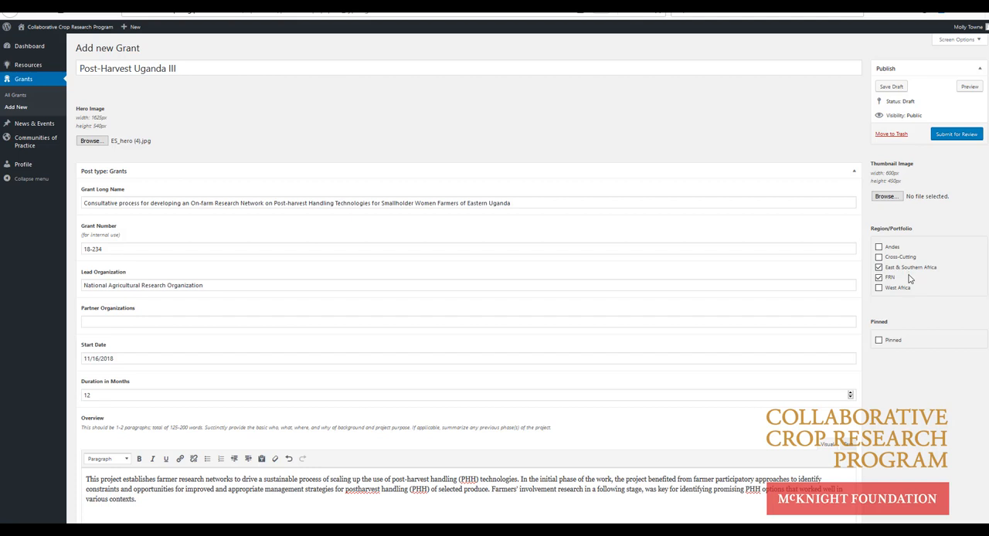
pyautogui.click(887, 198)
pyautogui.moveTo(705, 59); pyautogui.dragTo(717, 99)
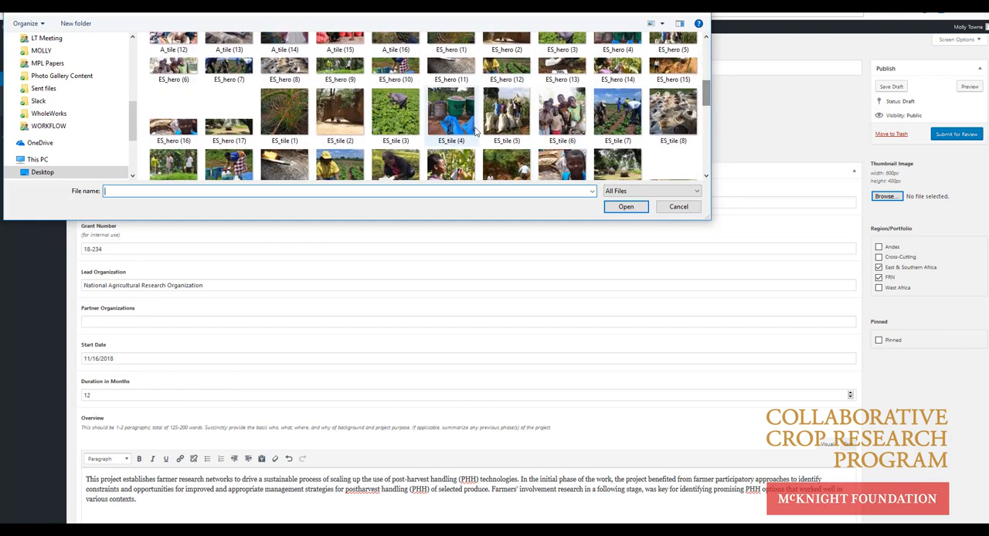
pyautogui.click(451, 114)
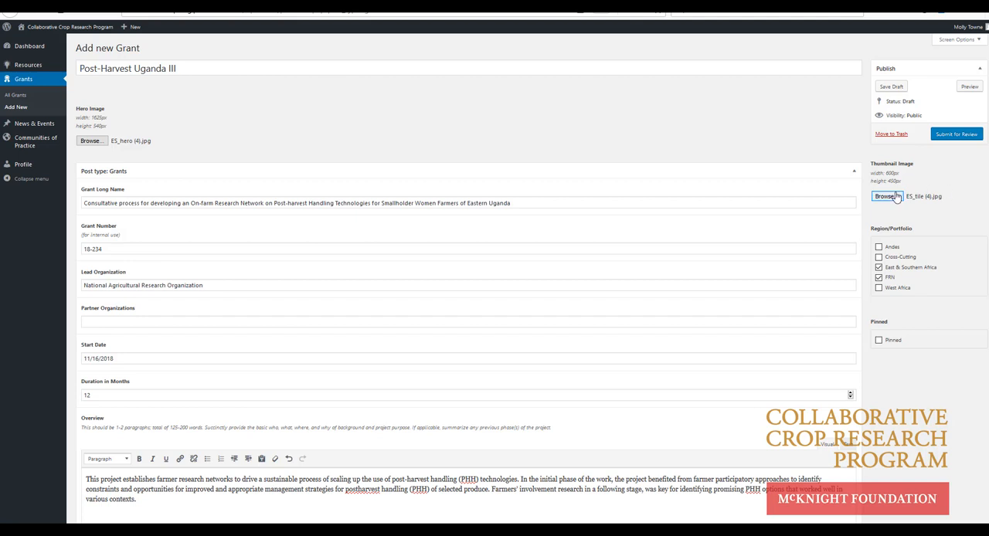
# Step: Submit the grant for review and read through its preview page from the hero image to Outputs and Outcomes
pyautogui.click(948, 140)
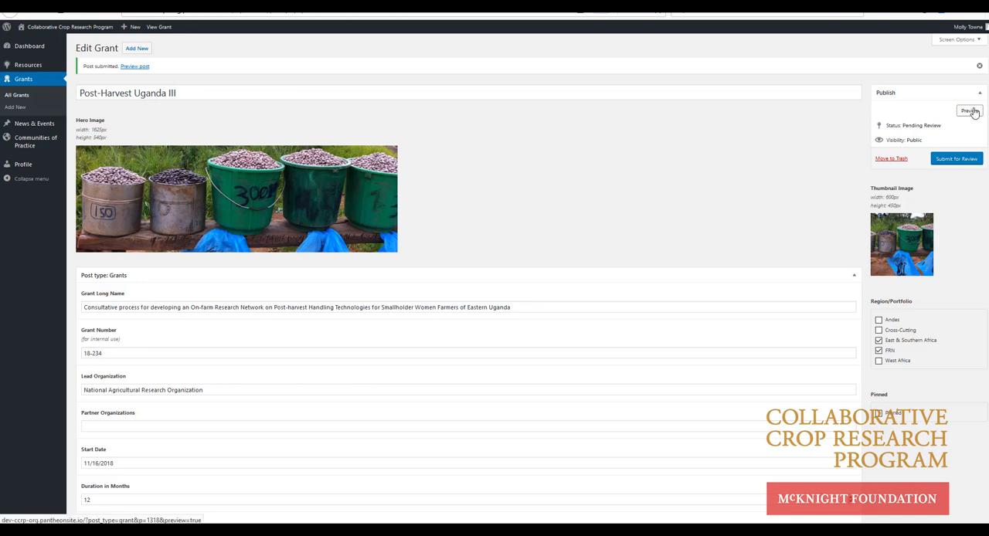
pyautogui.click(136, 70)
pyautogui.moveTo(124, 112)
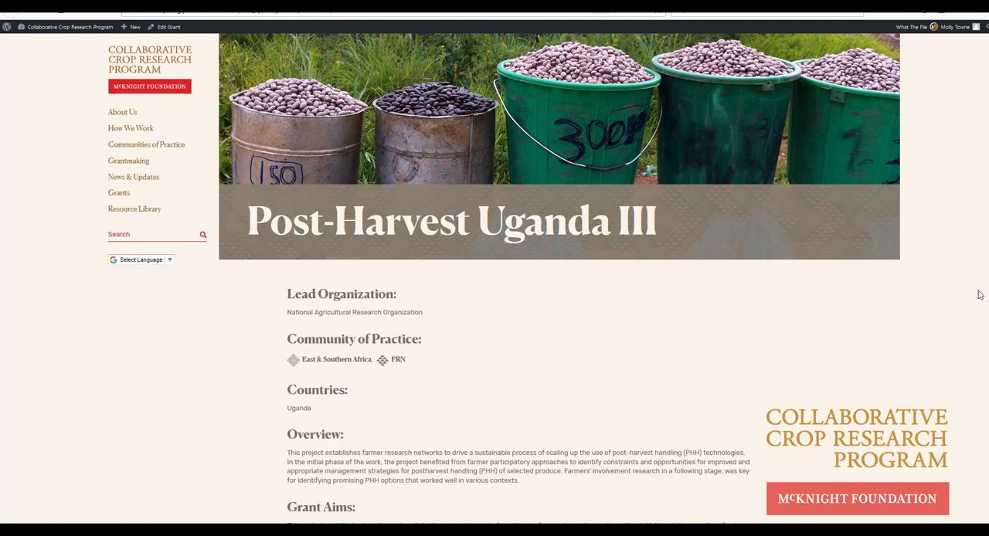
pyautogui.scroll(-2, 978, 292)
pyautogui.scroll(-2, 799, 470)
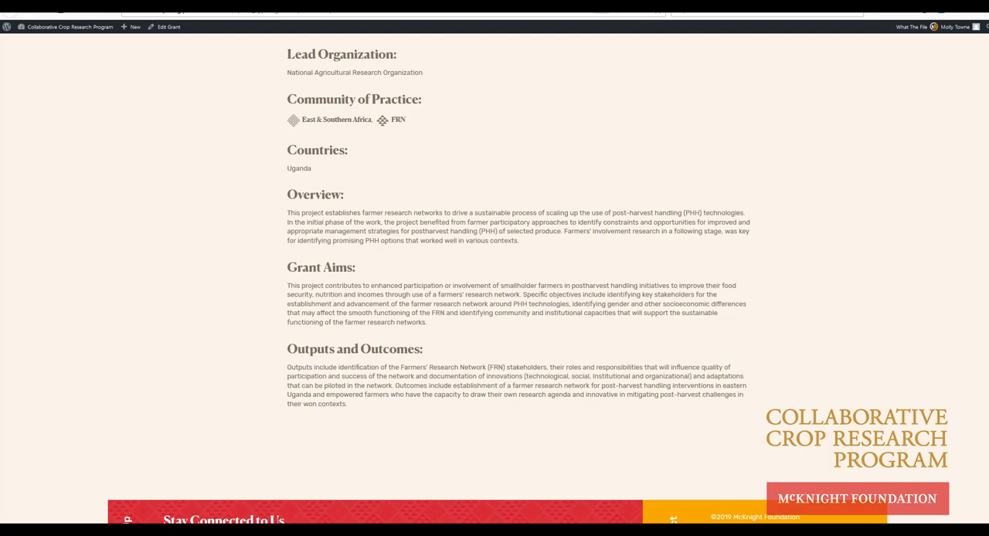
pyautogui.scroll(3, 504, 277)
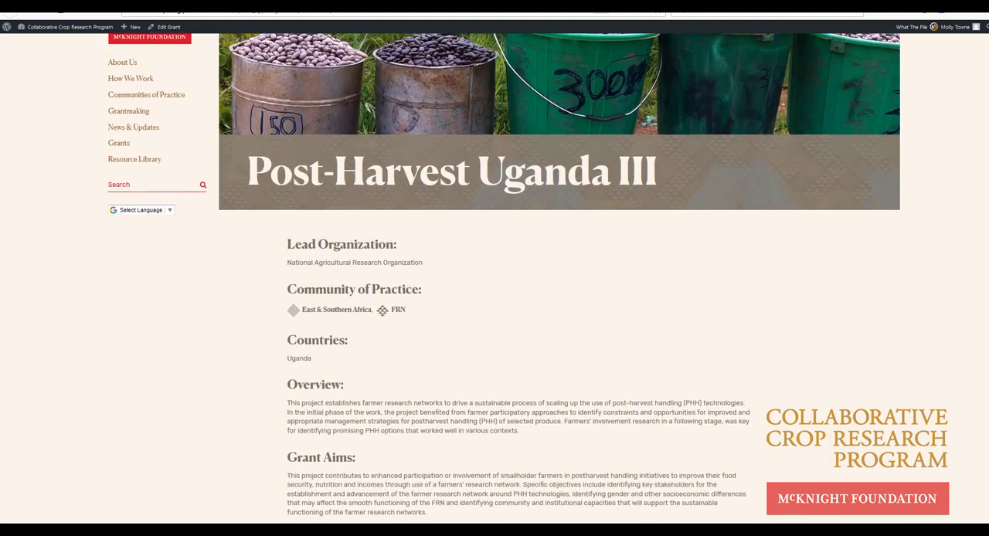
pyautogui.scroll(1, 504, 277)
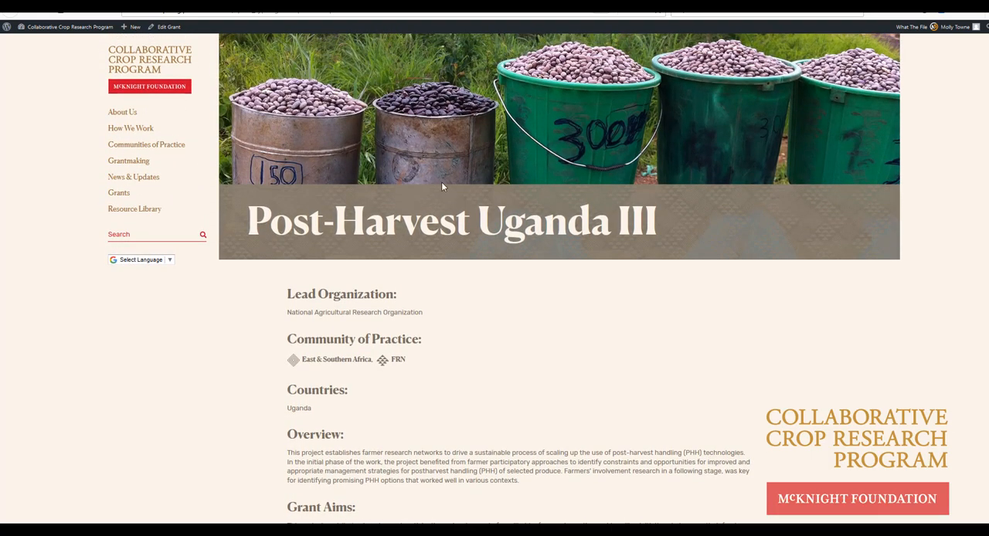
# Step: Reopen the grant for editing and shorten "postharvest handling (PHH)" in the Overview to "PHH"
pyautogui.click(169, 27)
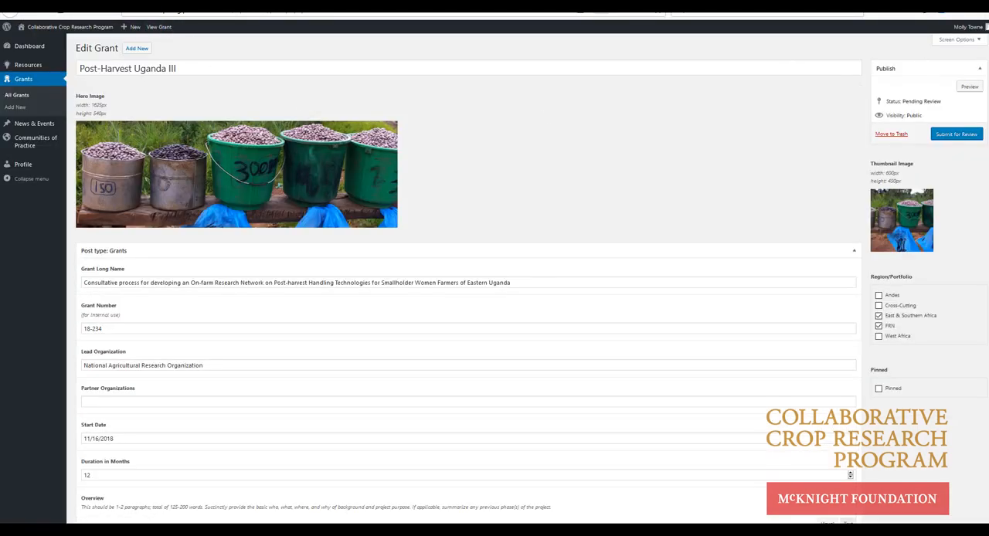
pyautogui.scroll(-2, 463, 309)
pyautogui.scroll(1, 464, 278)
pyautogui.scroll(-4, 463, 278)
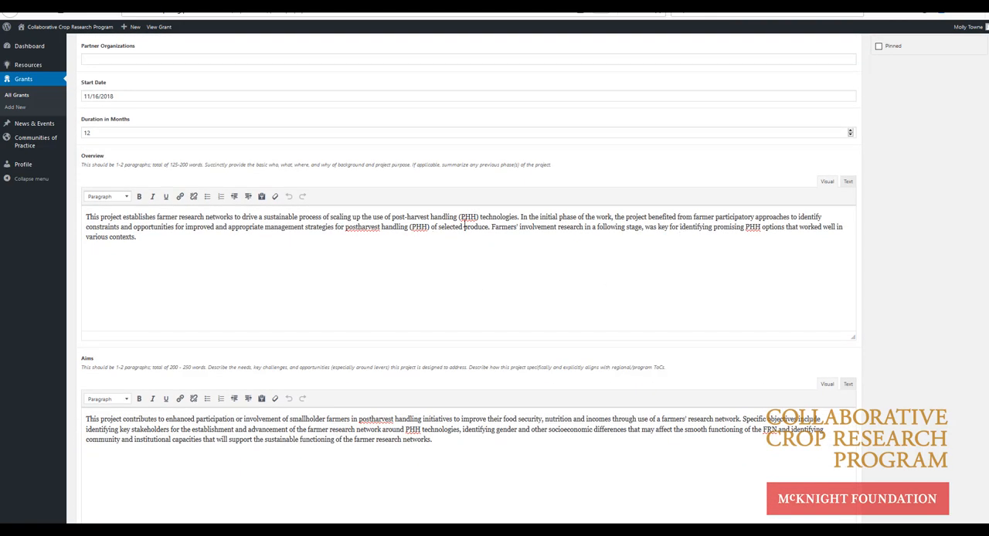
pyautogui.click(391, 226)
pyautogui.moveTo(409, 227); pyautogui.dragTo(346, 227)
pyautogui.press('BackSpace')
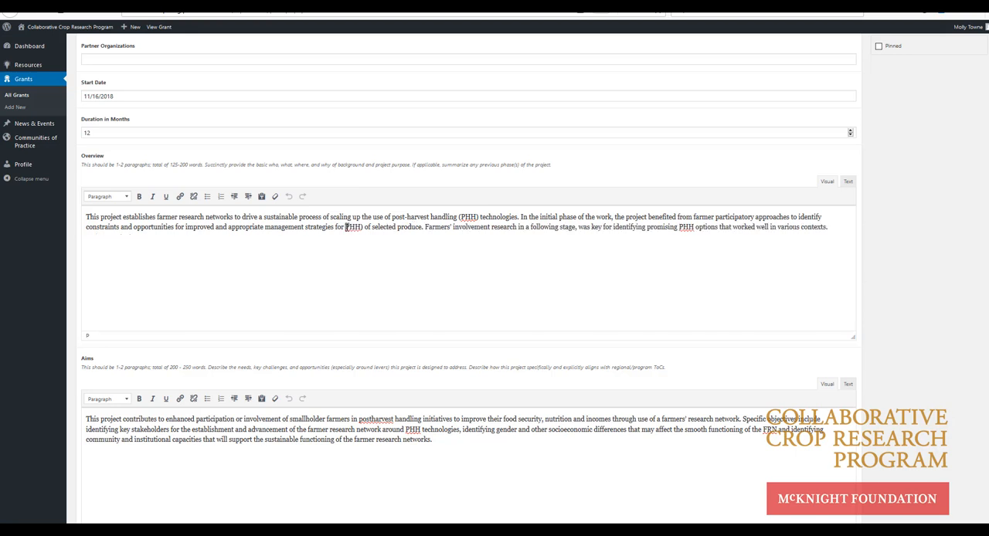
pyautogui.click(366, 227)
pyautogui.press('BackSpace')
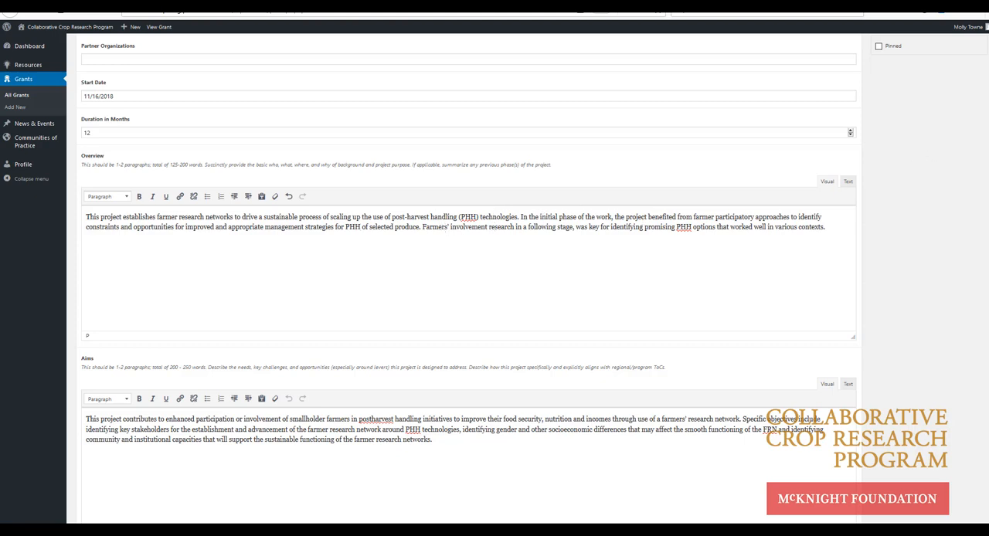
# Step: Use "post-harvest" and the FRN abbreviation in the Aims, and shorten the repeated terms in Outputs & Outcomes to FRN and PPH
pyautogui.scroll(5, 985, 77)
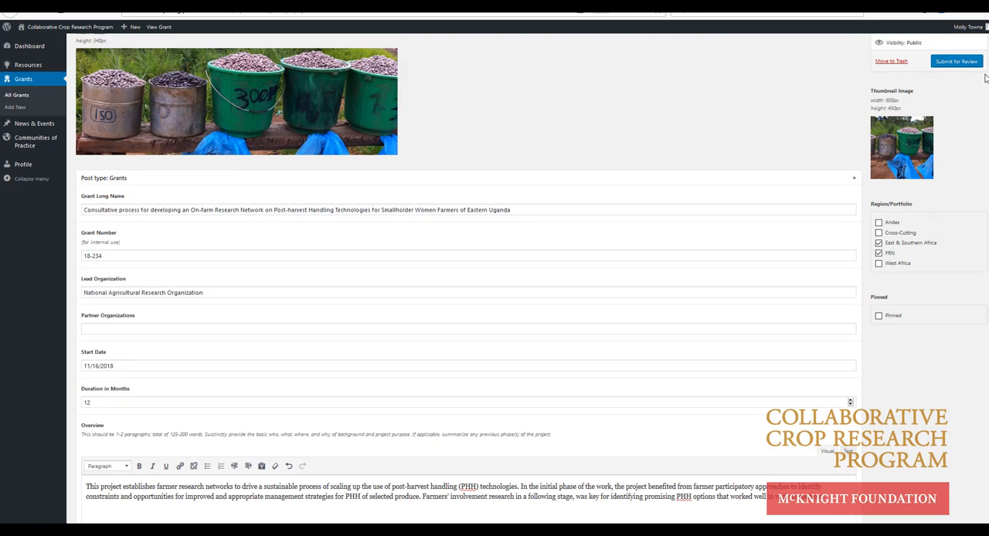
pyautogui.scroll(-2, 985, 77)
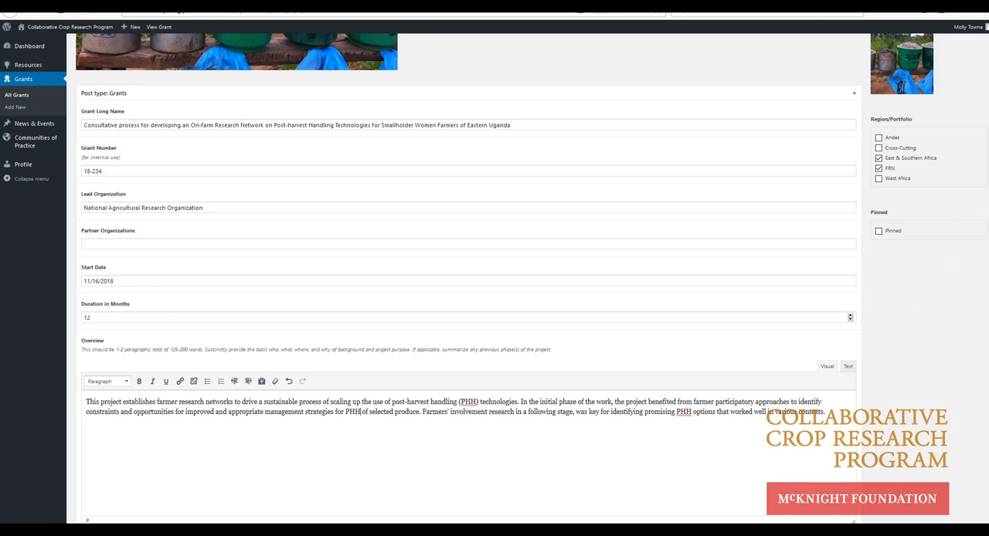
pyautogui.scroll(-6, 468, 278)
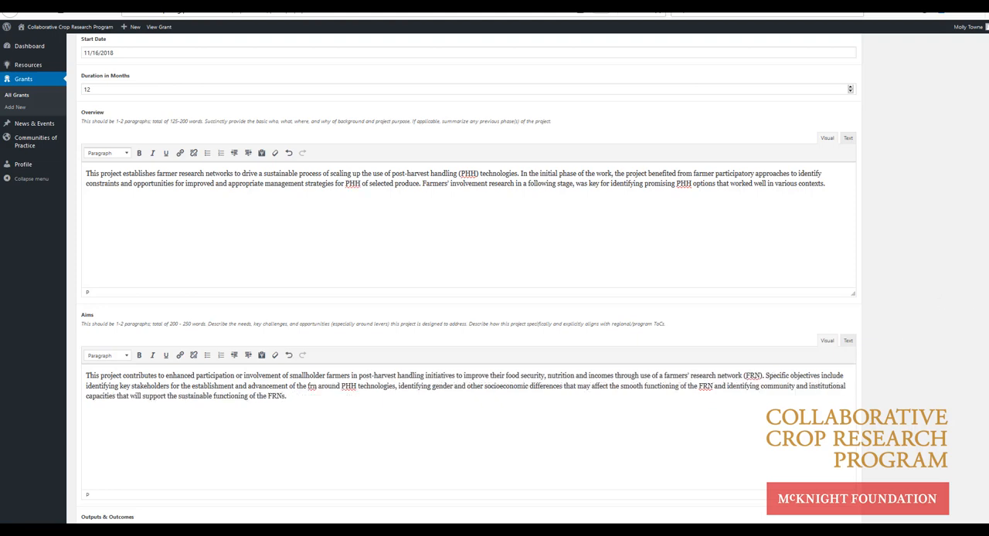
pyautogui.scroll(-7, 570, 346)
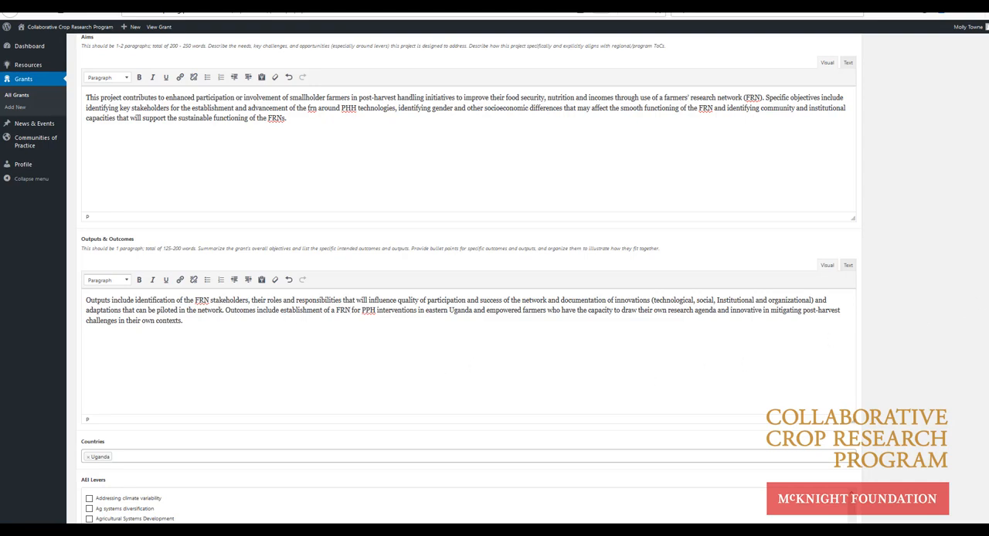
# Step: Resubmit the edited grant for review and check the revised texts on its preview page
pyautogui.scroll(15, 959, 315)
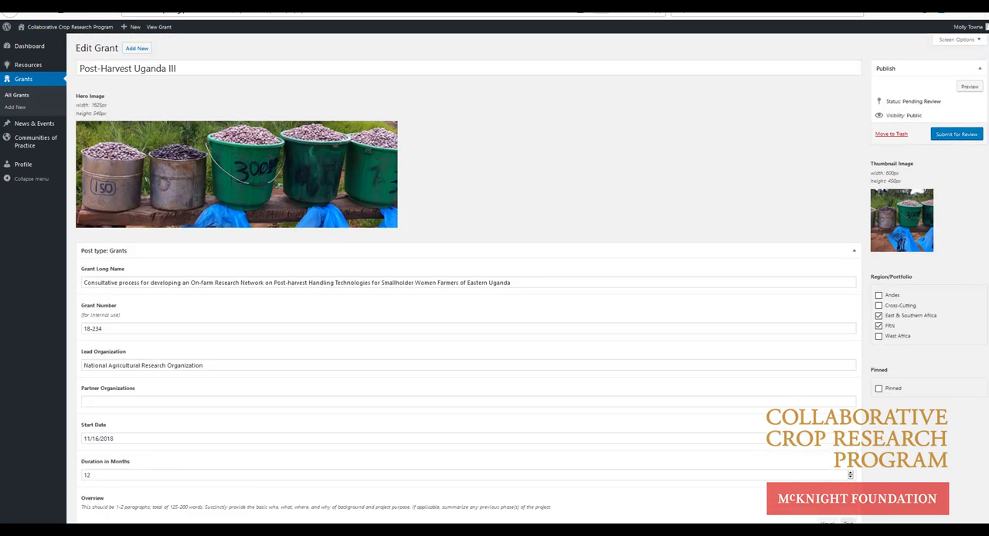
pyautogui.click(968, 135)
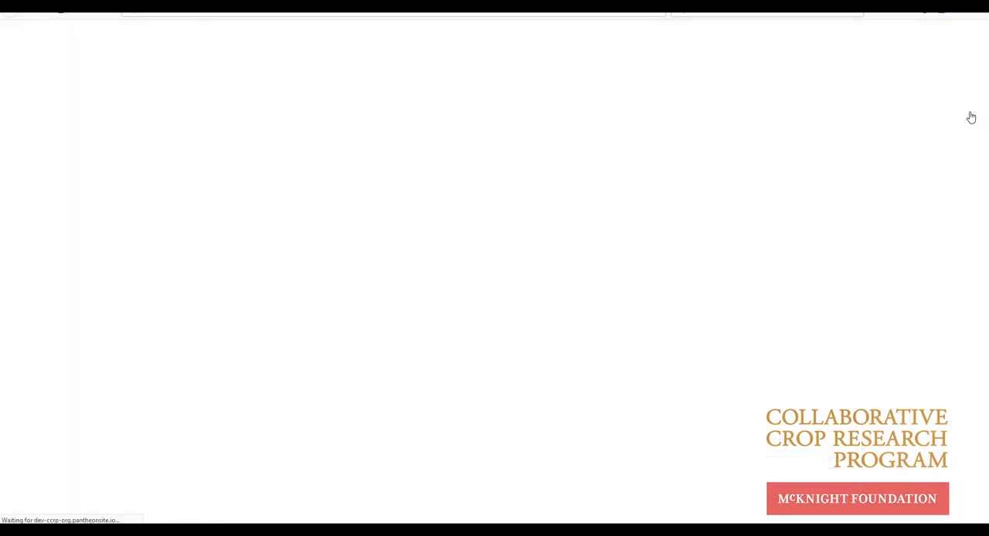
pyautogui.scroll(-3, 971, 118)
pyautogui.scroll(-2, 495, 278)
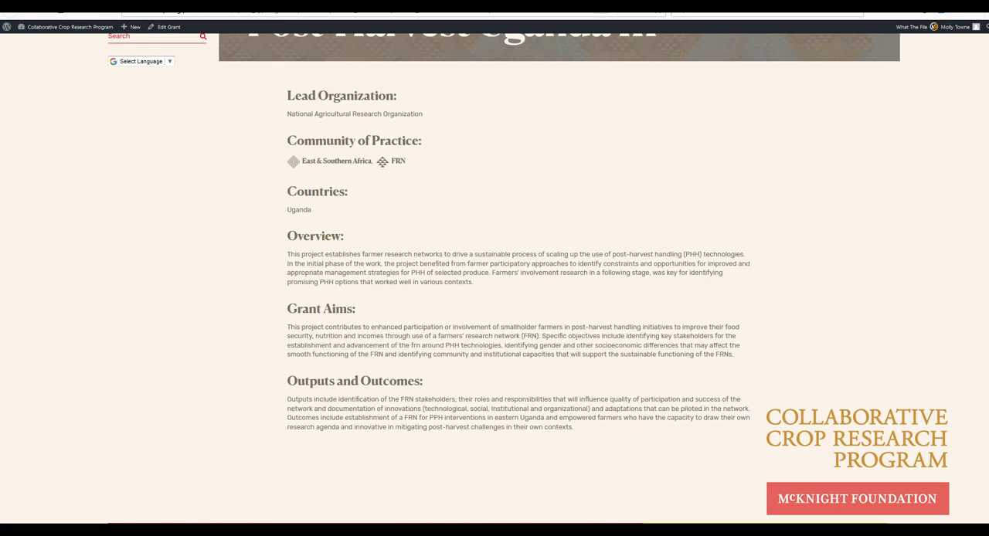
pyautogui.scroll(5, 398, 130)
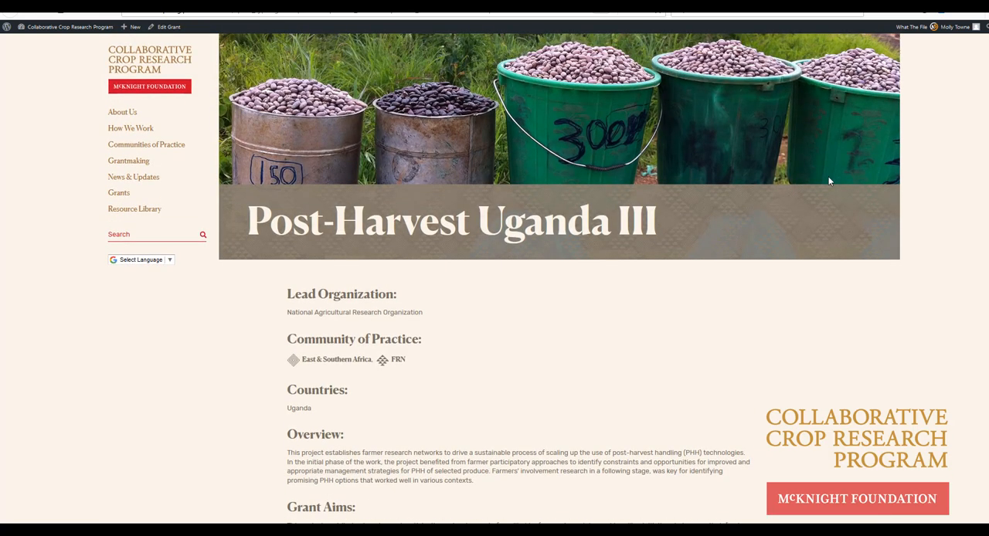
# Step: Return to the site's dashboard and open the list of all grants
pyautogui.moveTo(66, 28)
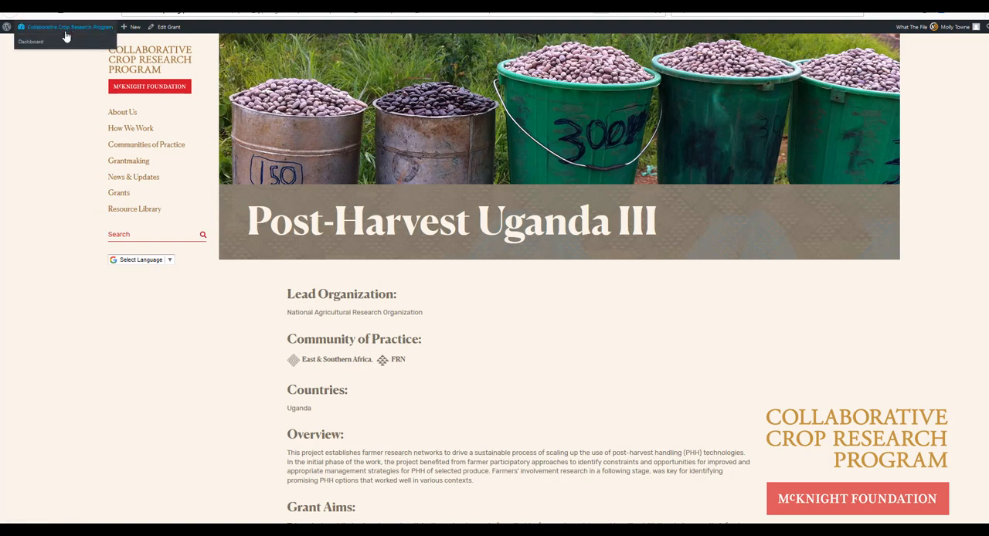
pyautogui.click(58, 44)
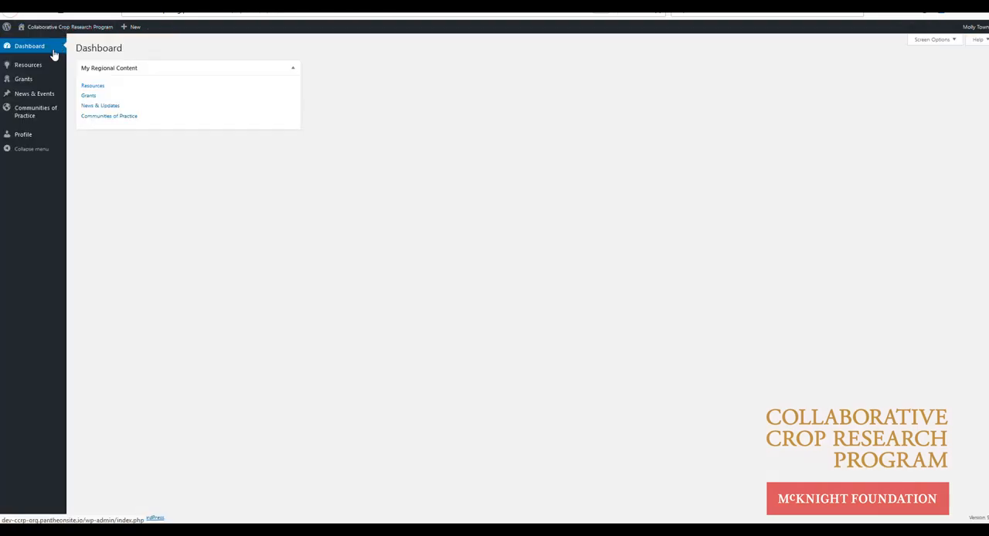
pyautogui.moveTo(31, 85)
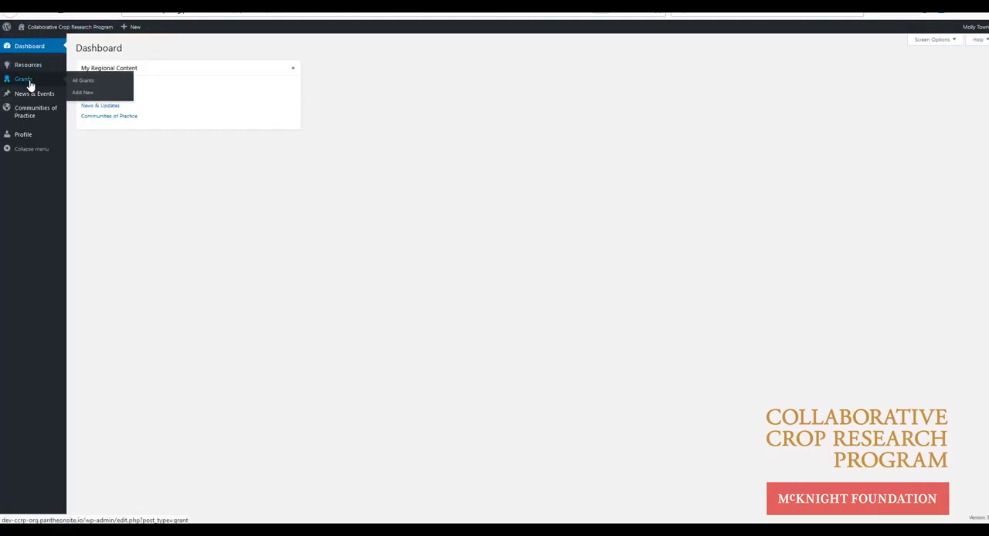
pyautogui.click(30, 85)
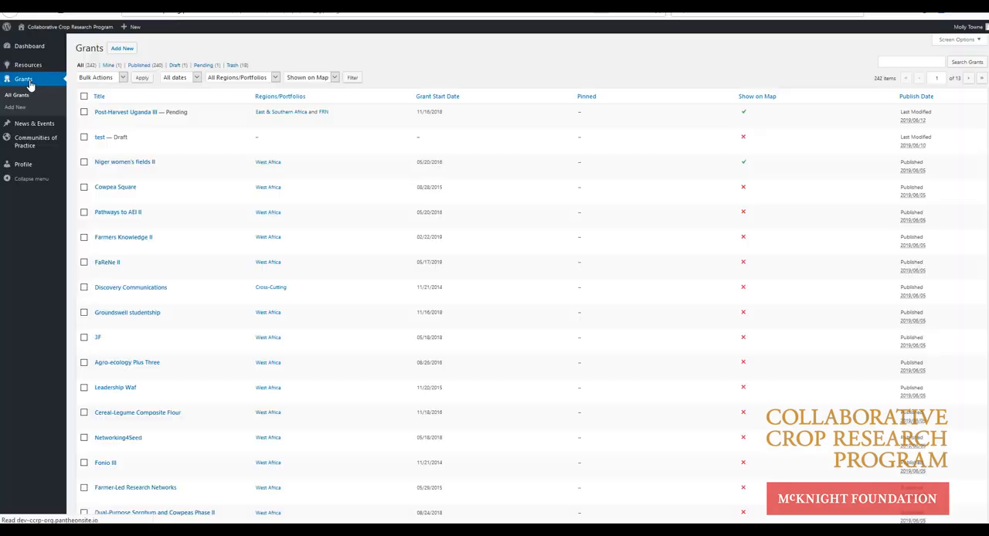